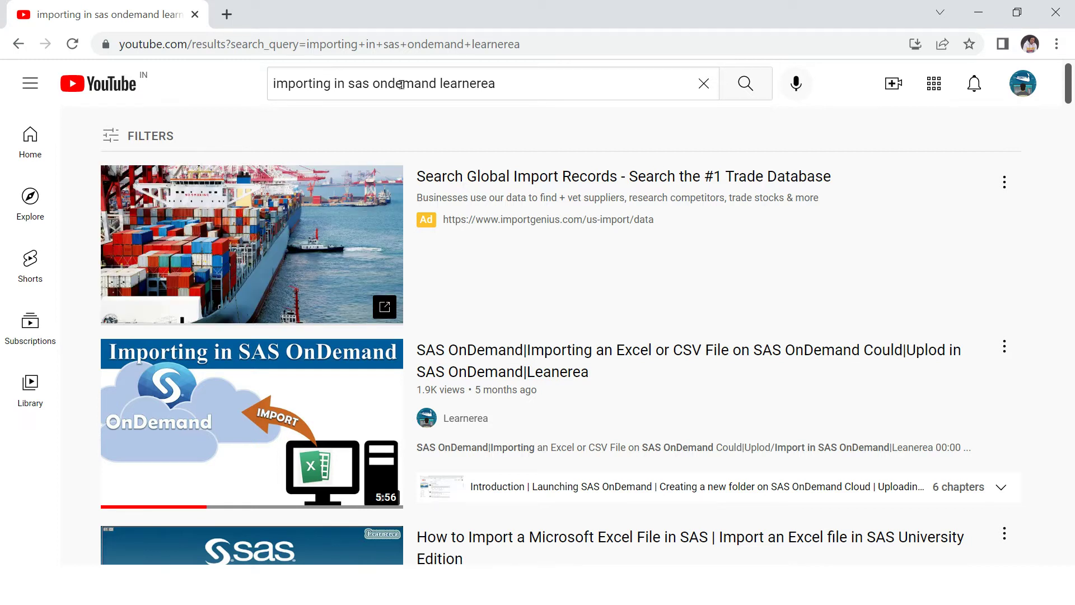
{"action": "triple_click", "coordinate": [507, 84]}
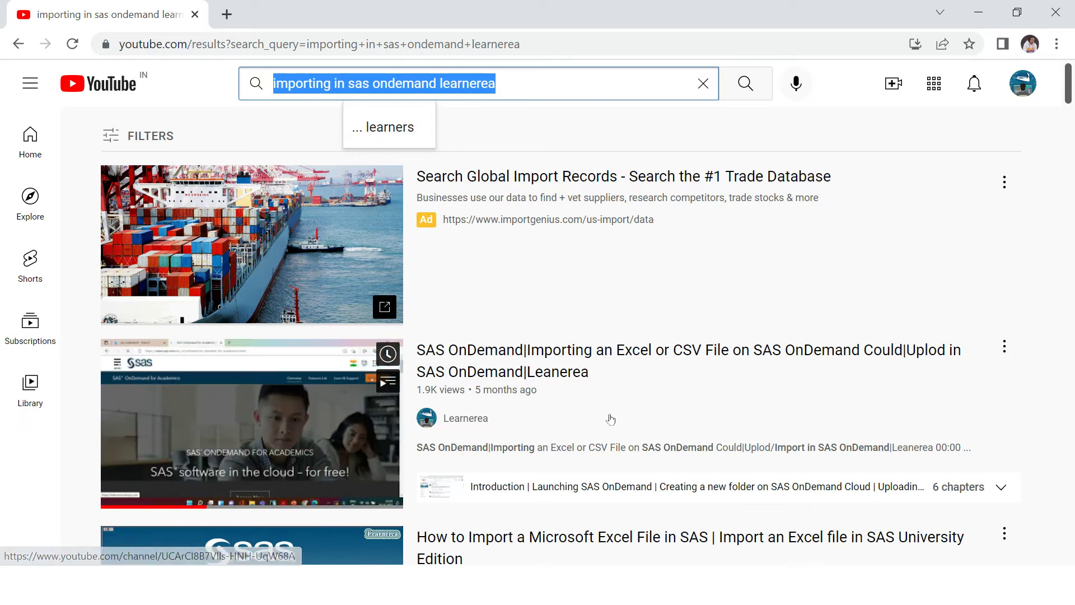
{"action": "left_click", "coordinate": [855, 133]}
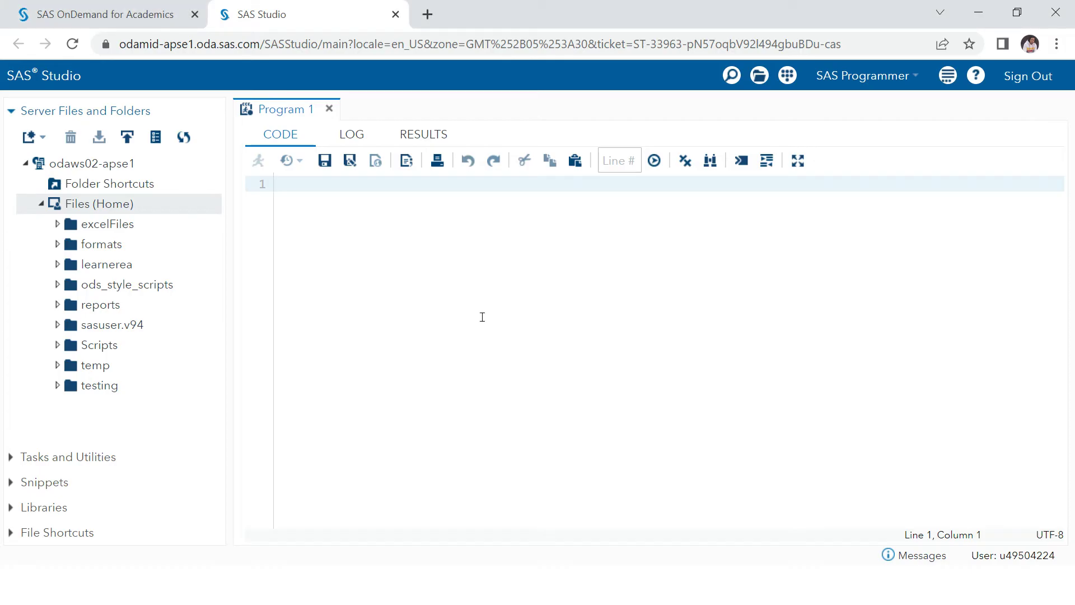
Start a DATA step creating cars that reads from sashelp.cars
{"action": "left_click", "coordinate": [463, 255]}
{"action": "key", "text": "Return"}
{"action": "key", "text": "Return"}
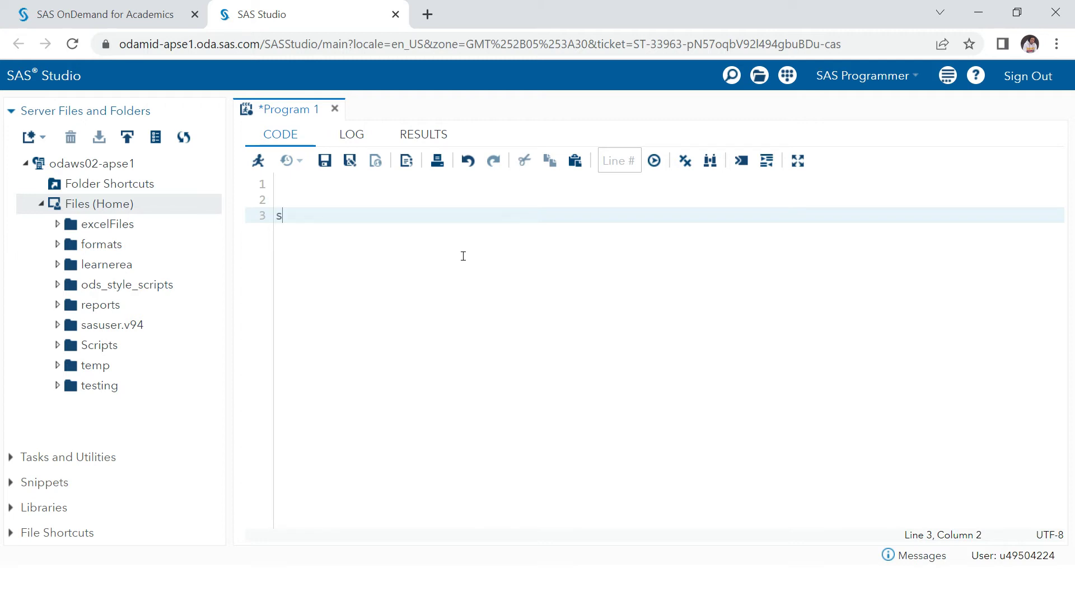
{"action": "type", "text": "data "}
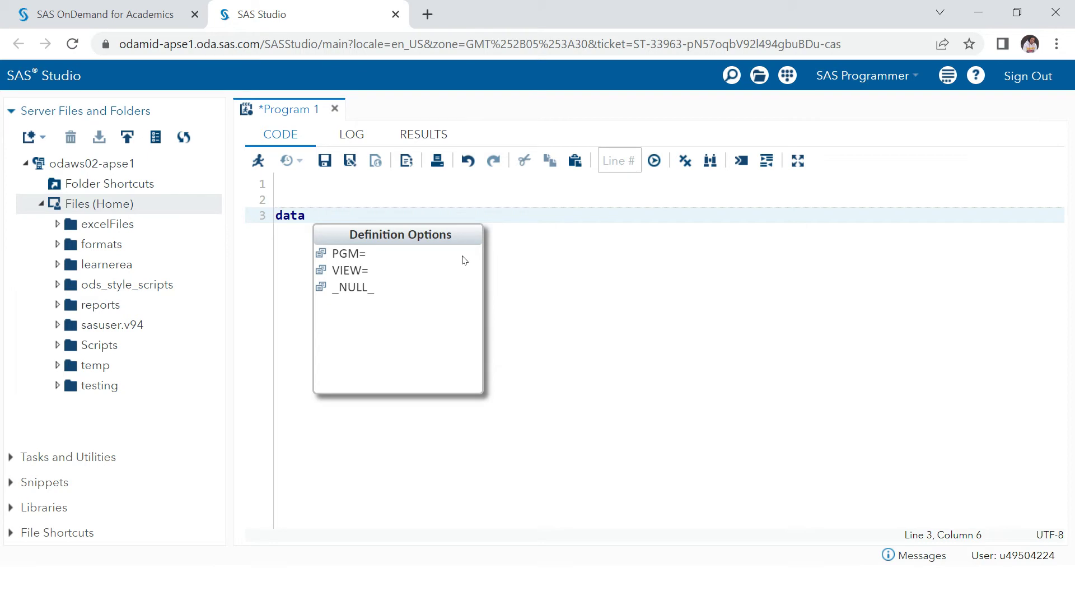
{"action": "type", "text": "cars;"}
{"action": "key", "text": "Return"}
{"action": "type", "text": "set "}
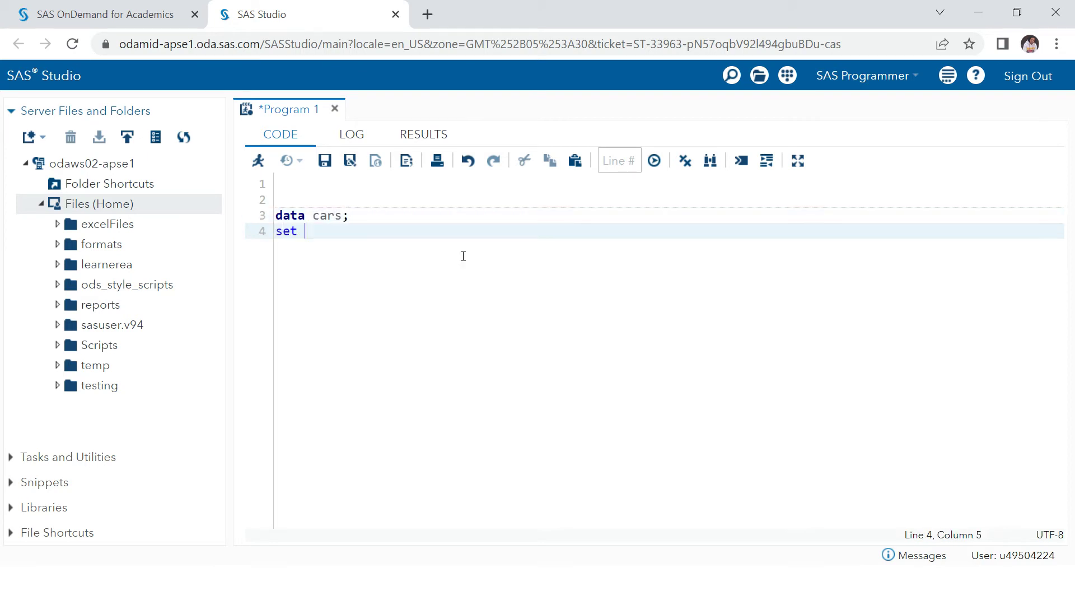
{"action": "type", "text": "sas"}
{"action": "key", "text": "Down"}
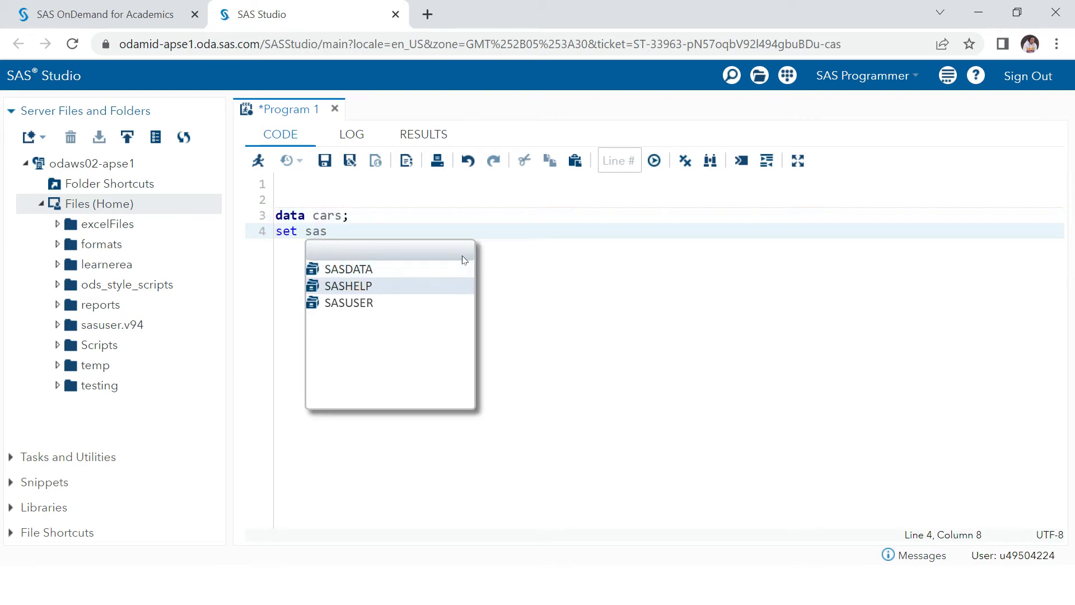
{"action": "key", "text": "Return"}
{"action": "type", "text": ".cars"}
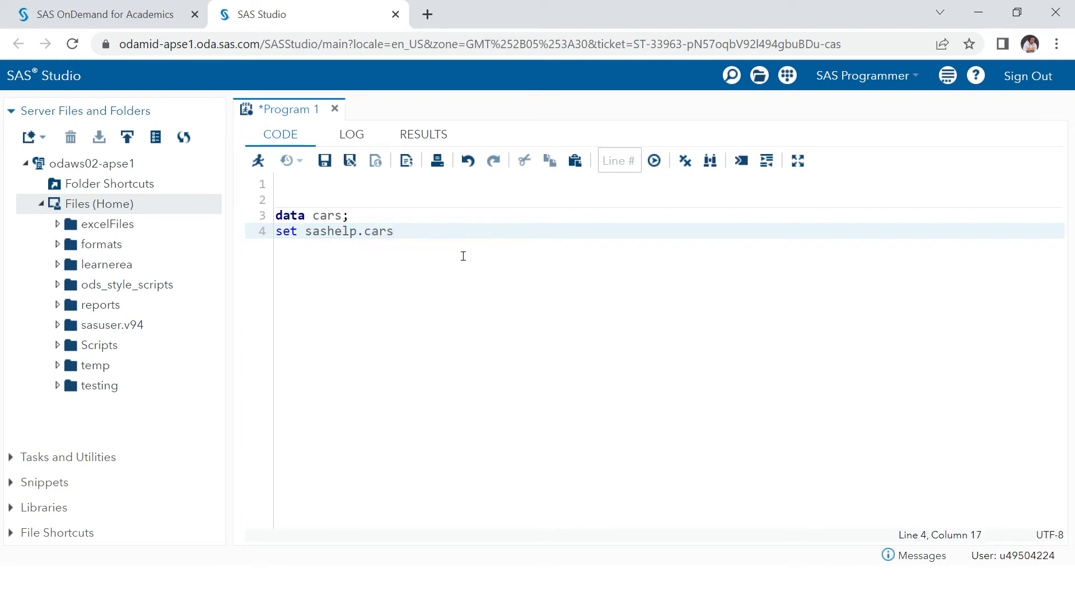
{"action": "type", "text": ";"}
Add the filter where upper(origin) = 'ASIA'
{"action": "key", "text": "Return"}
{"action": "type", "text": "where "}
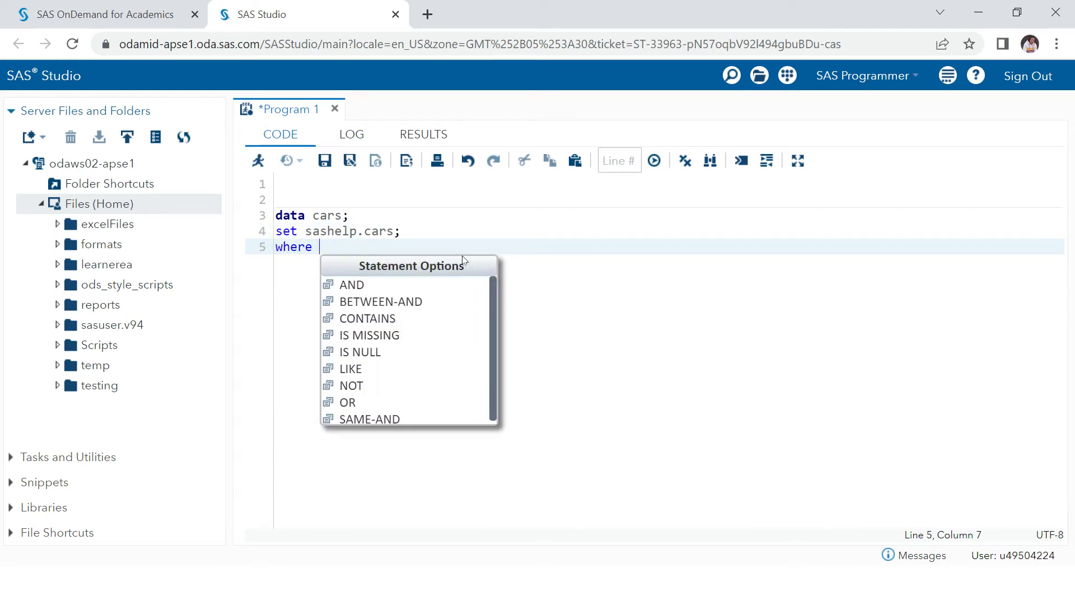
{"action": "type", "text": "ori"}
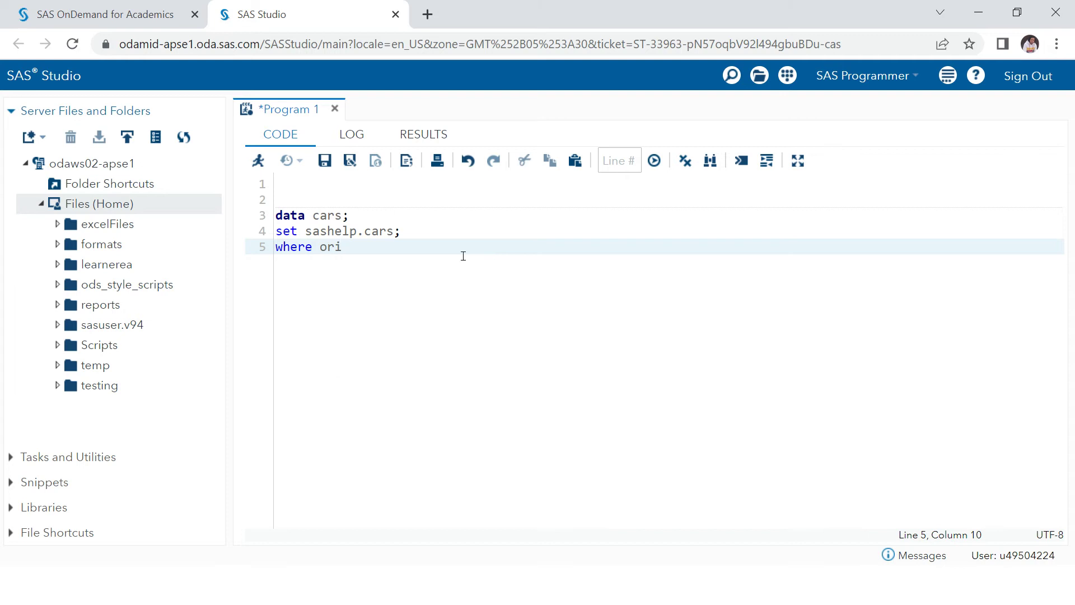
{"action": "type", "text": "gin ="}
{"action": "key", "text": "ctrl+Left"}
{"action": "key", "text": "ctrl+Left"}
{"action": "type", "text": "upper"}
{"action": "key", "text": "shift+End"}
{"action": "key", "text": "shift+Left"}
{"action": "key", "text": "shift+Left"}
{"action": "key", "text": "shift+Left"}
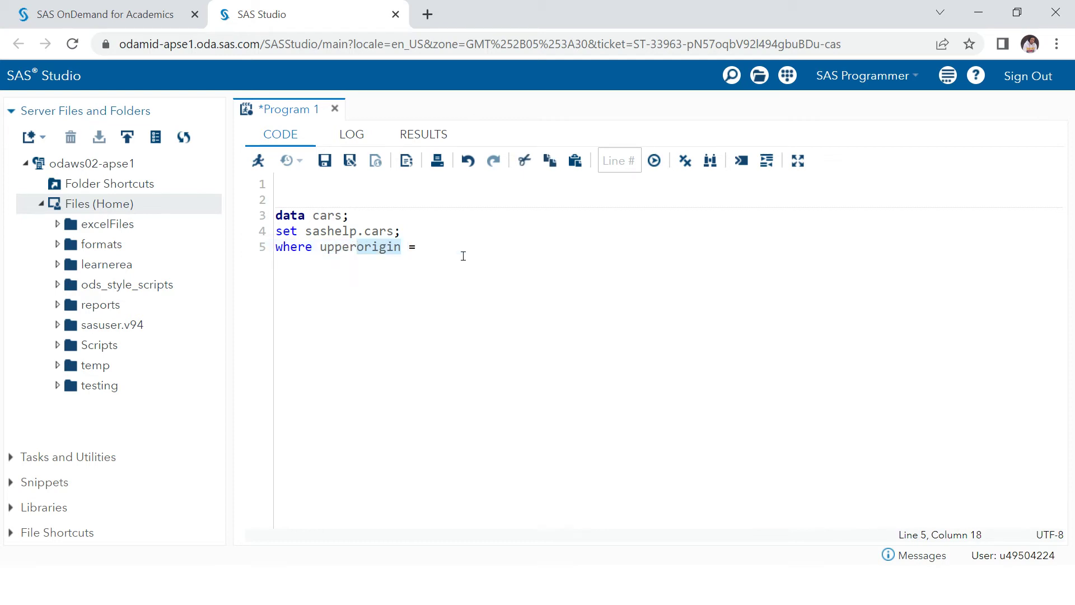
{"action": "type", "text": "("}
{"action": "key", "text": "End"}
{"action": "type", "text": "'"}
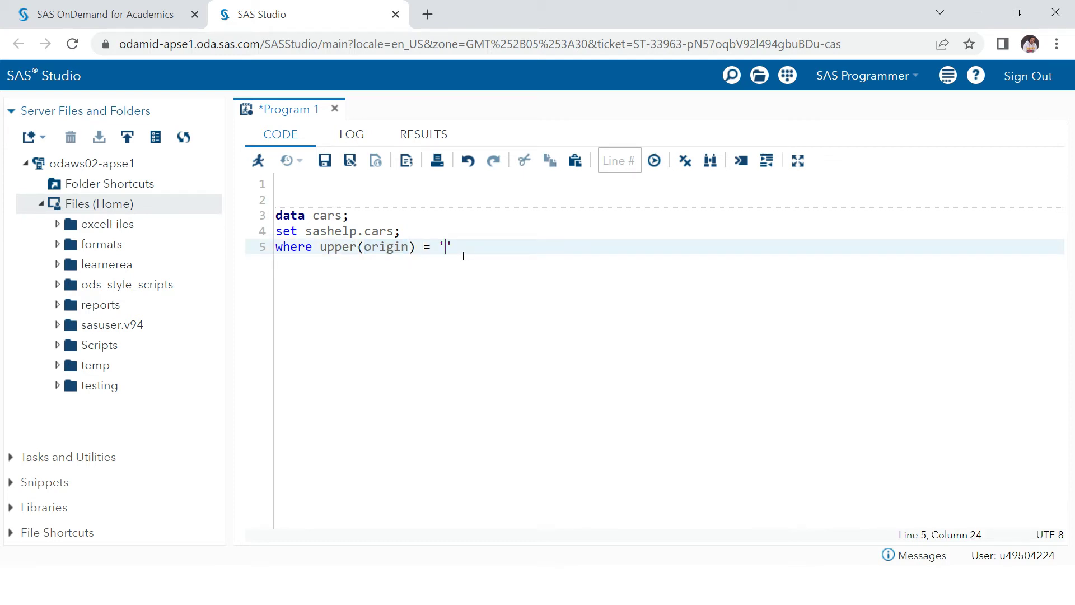
{"action": "type", "text": "ASIA'"}
{"action": "type", "text": ";"}
Close the step with run; and select lines 3-6
{"action": "key", "text": "Return"}
{"action": "type", "text": "run"}
{"action": "key", "text": "Escape"}
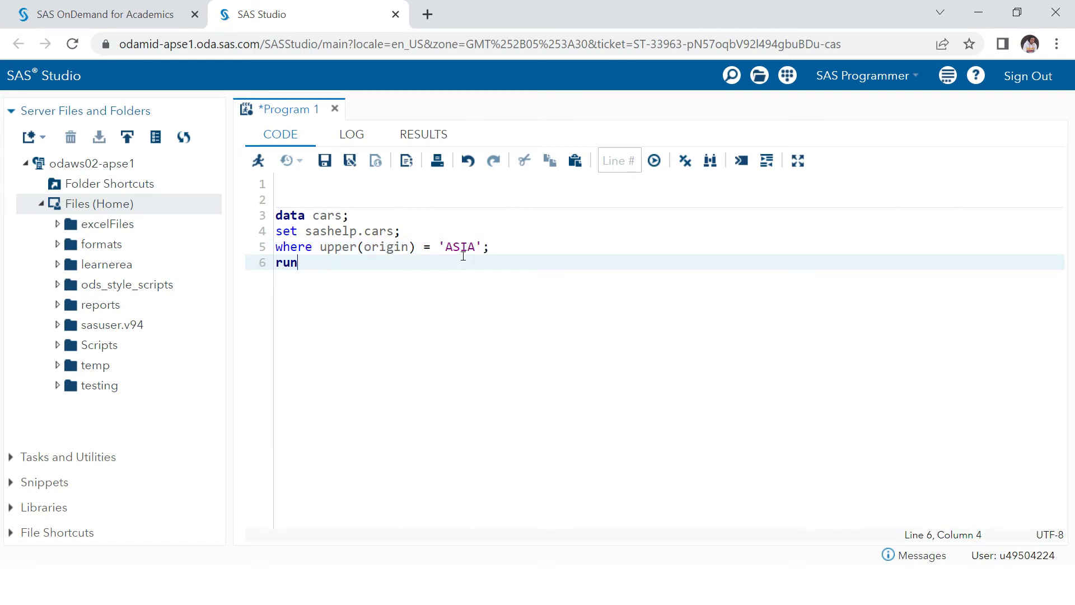
{"action": "type", "text": ";"}
{"action": "key", "text": "shift+Home"}
{"action": "key", "text": "shift+Up"}
{"action": "key", "text": "shift+Up"}
{"action": "key", "text": "shift+Up"}
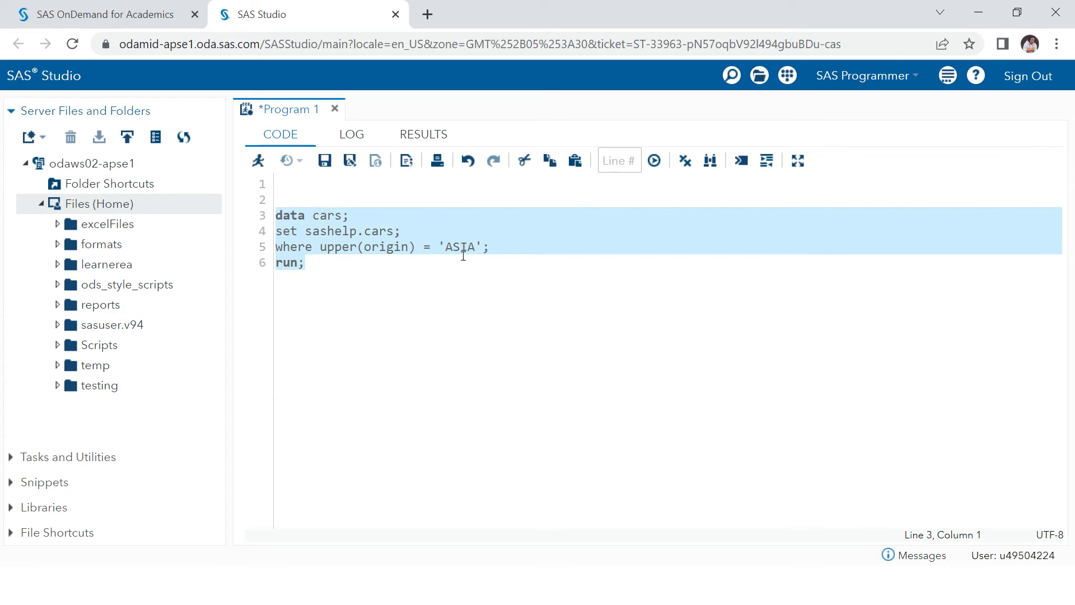
Run the selected DATA step to create WORK.CARS with 158 Asian cars
{"action": "key", "text": "F3"}
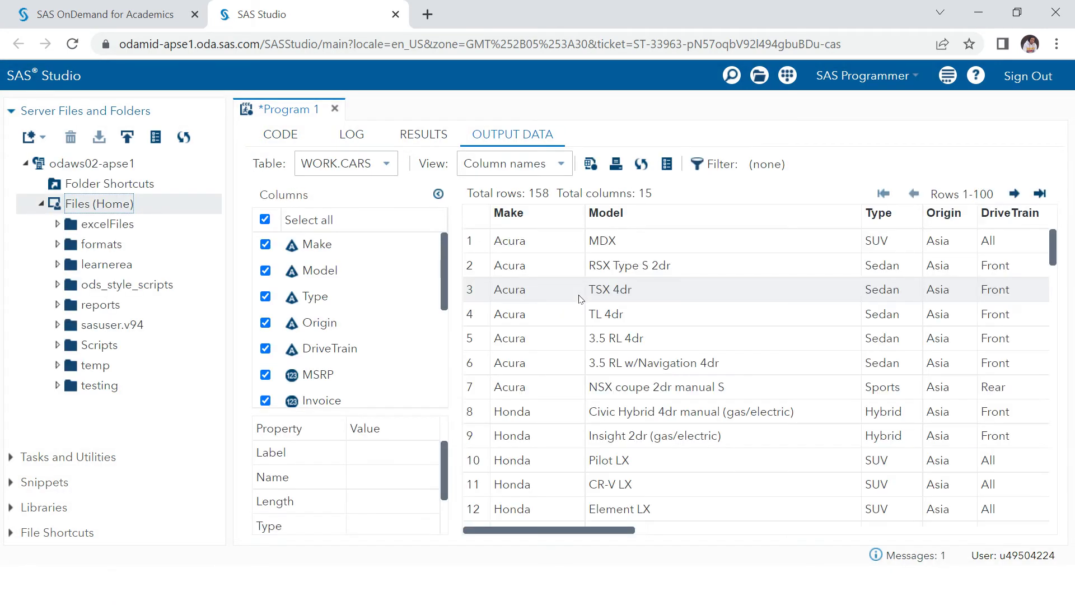
{"action": "left_click", "coordinate": [289, 135]}
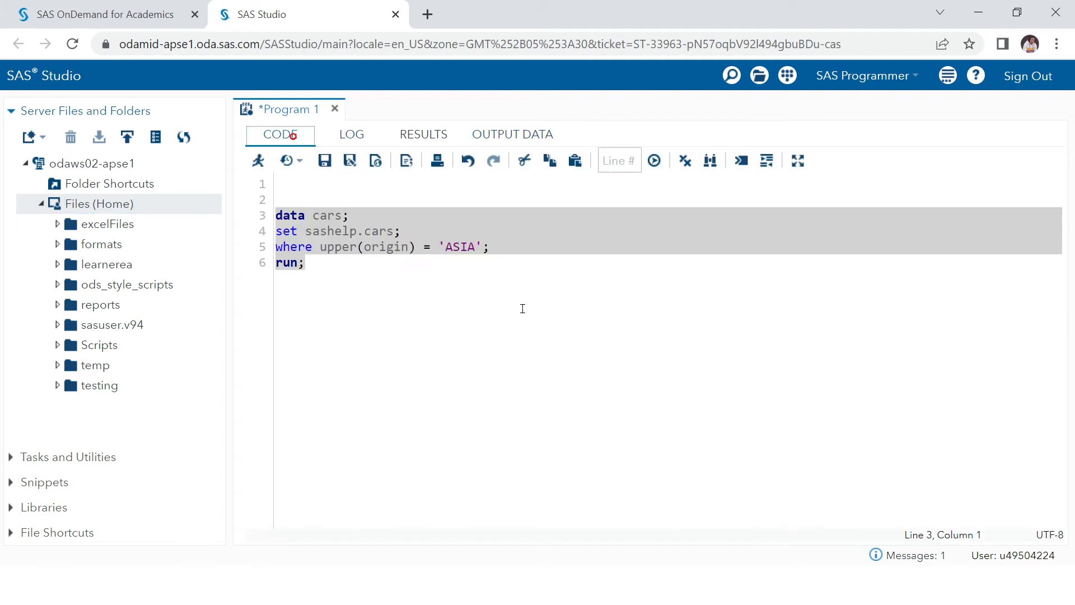
{"action": "left_click", "coordinate": [453, 288]}
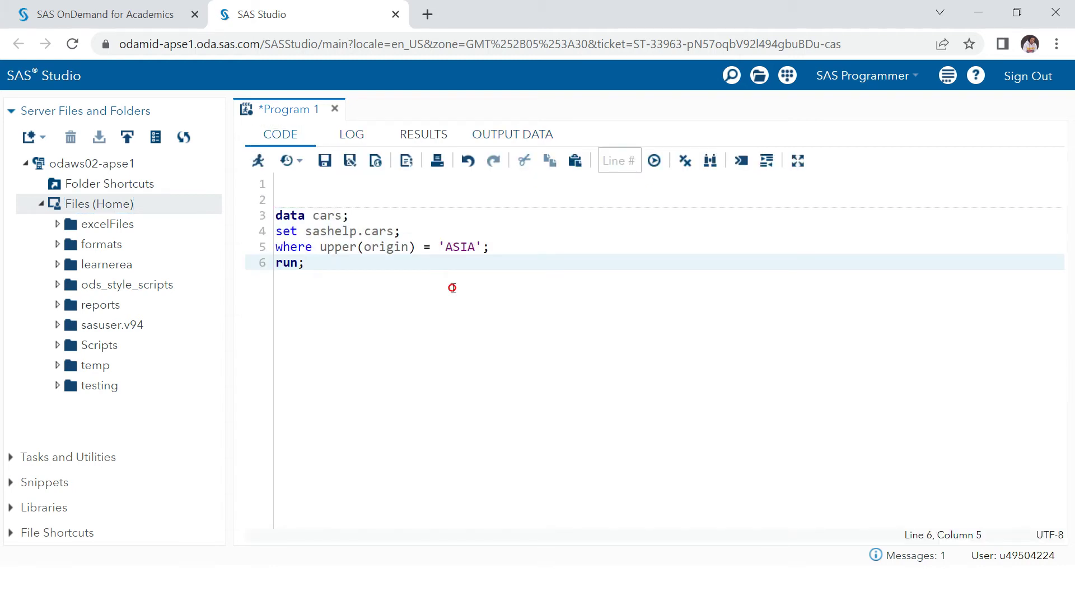
Collapse and re-expand the server node and the home files folder
{"action": "left_click", "coordinate": [42, 204]}
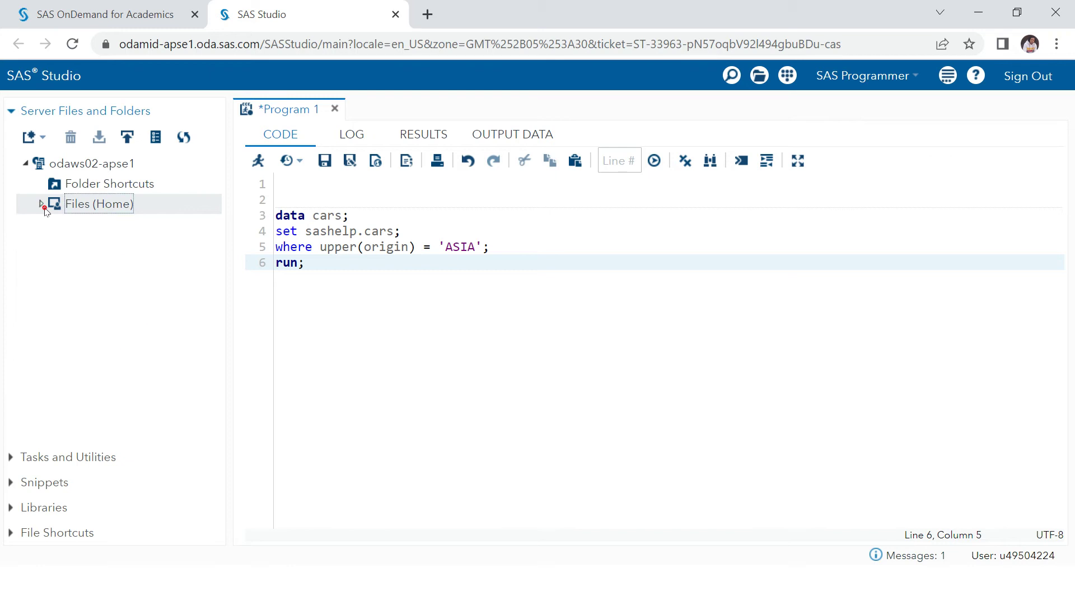
{"action": "left_click", "coordinate": [24, 163]}
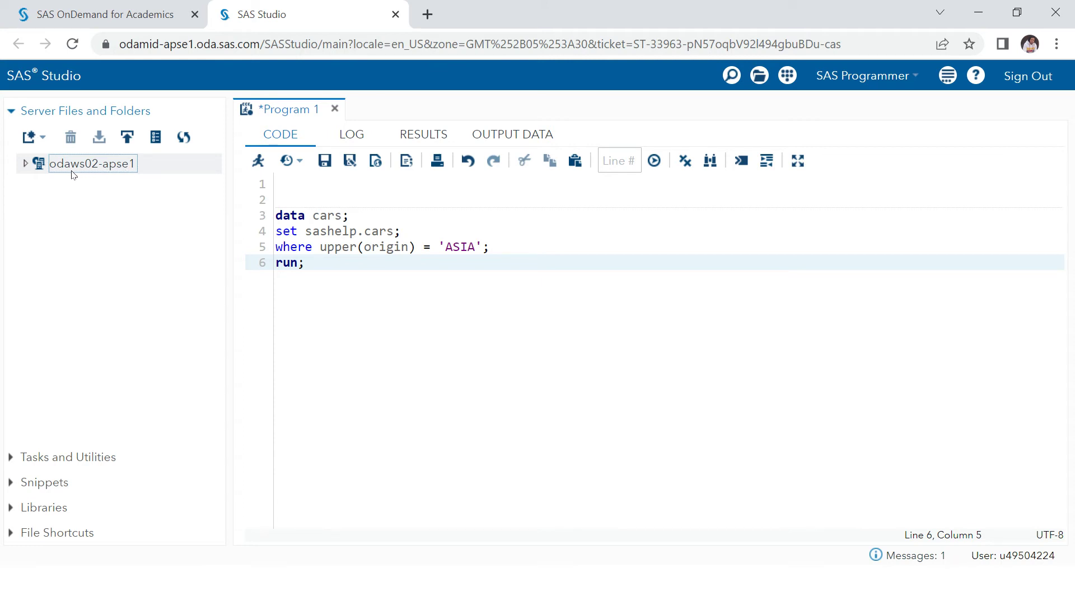
{"action": "left_click", "coordinate": [26, 165]}
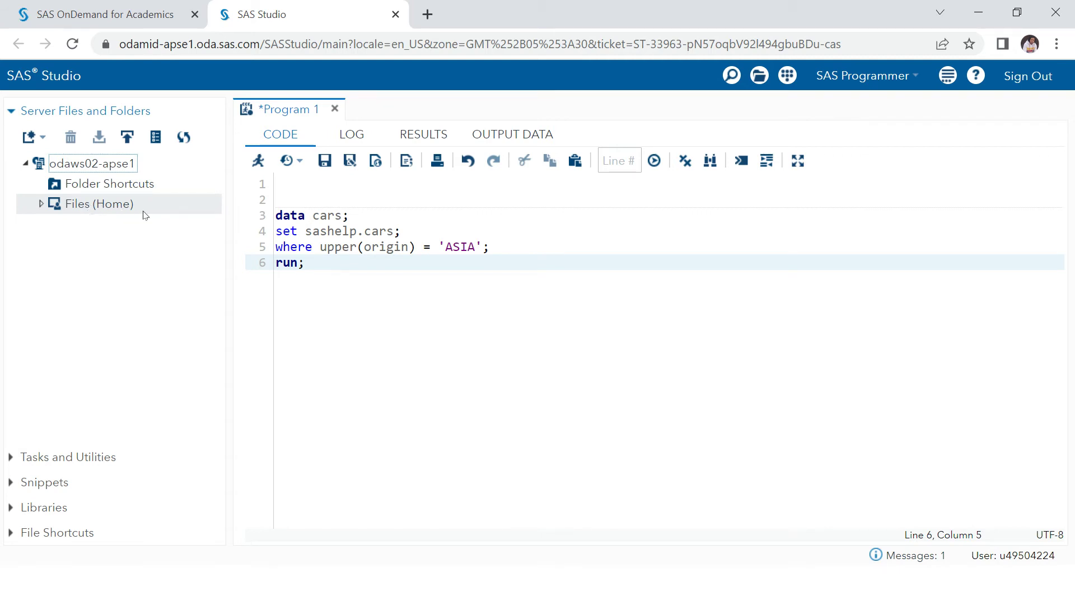
{"action": "left_click", "coordinate": [40, 203]}
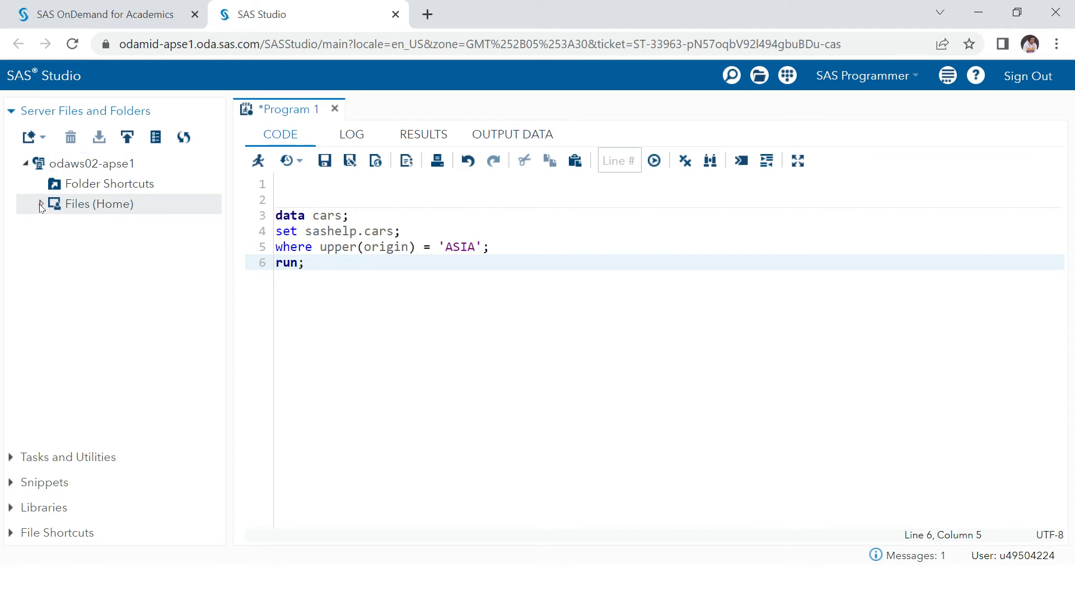
Create an 'export' folder under Files (Home) and add blank lines after run
{"action": "right_click", "coordinate": [105, 206]}
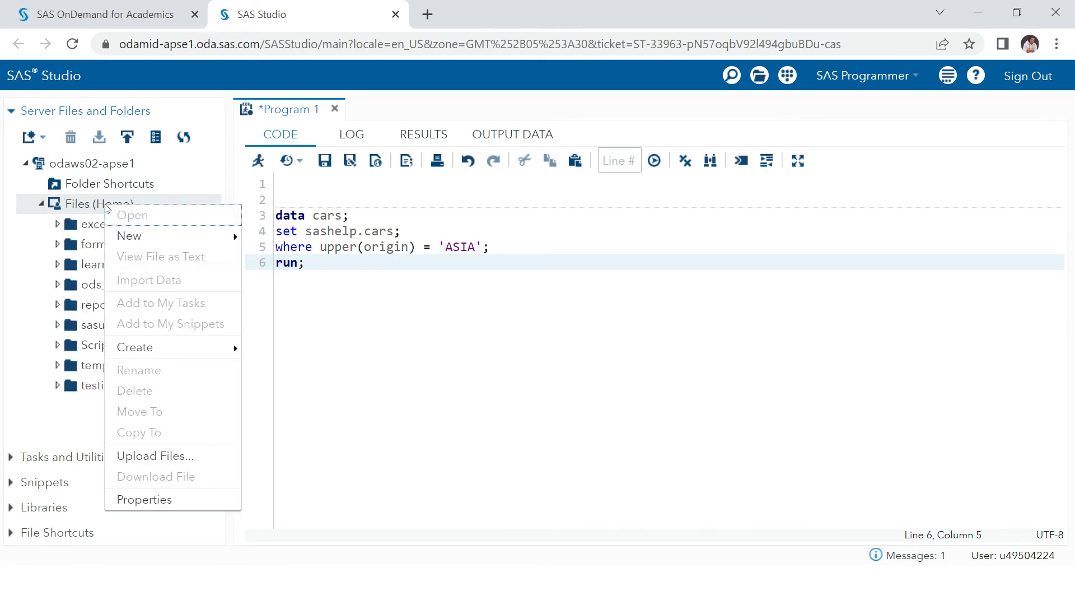
{"action": "left_click", "coordinate": [151, 239]}
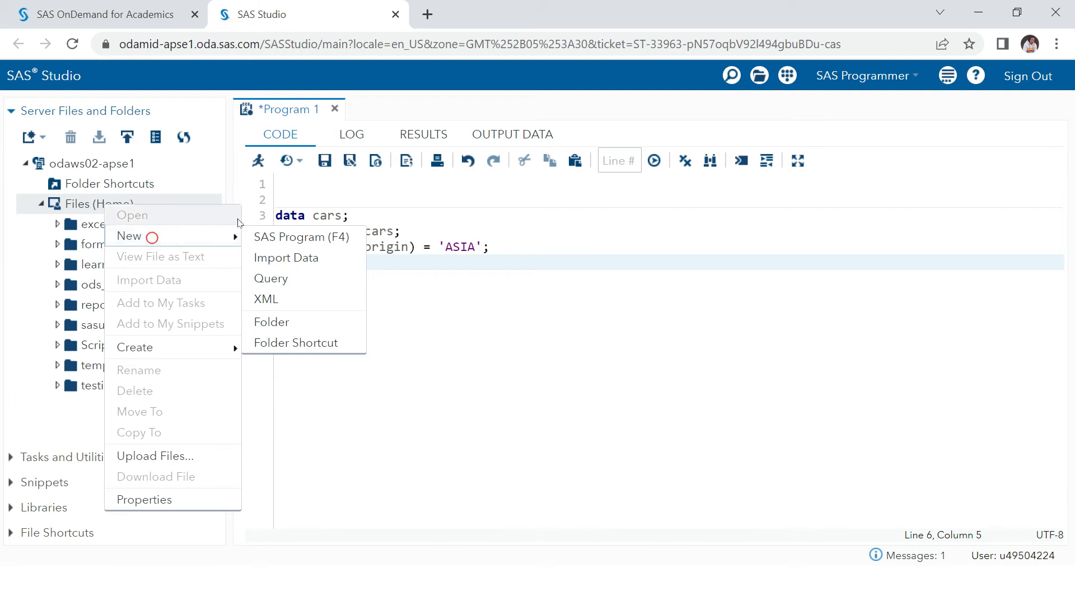
{"action": "left_click", "coordinate": [280, 323]}
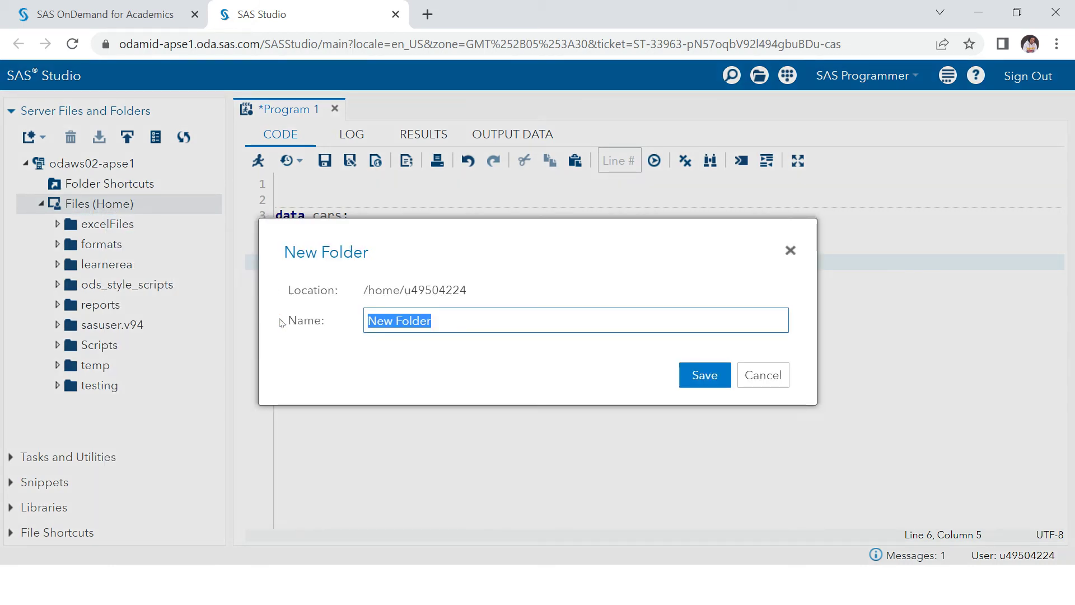
{"action": "type", "text": "expor"}
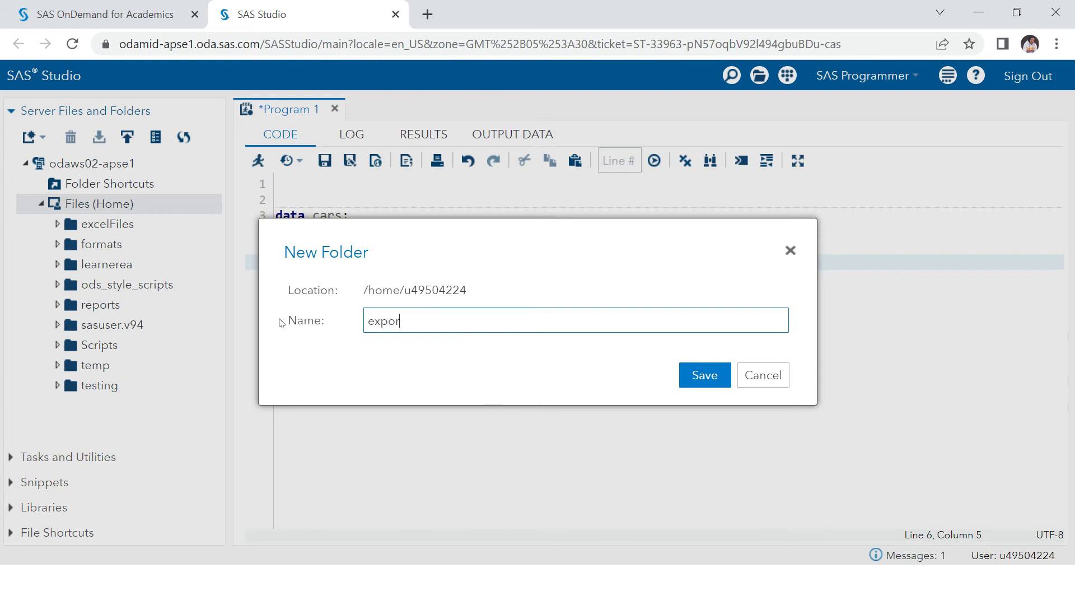
{"action": "type", "text": "t"}
{"action": "key", "text": "Return"}
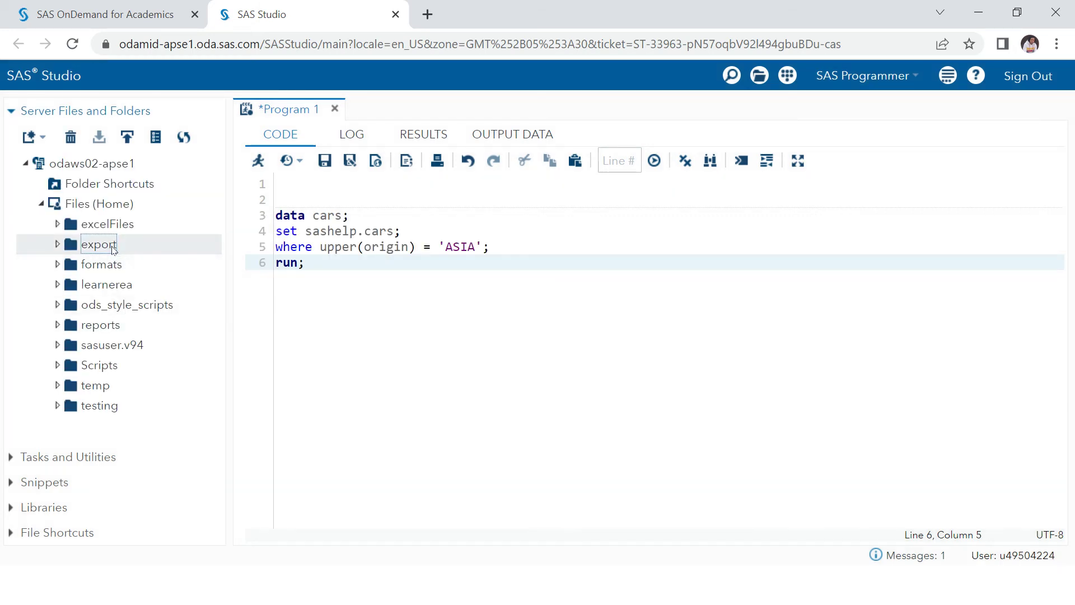
{"action": "left_click", "coordinate": [344, 273]}
{"action": "key", "text": "Return"}
{"action": "key", "text": "Return"}
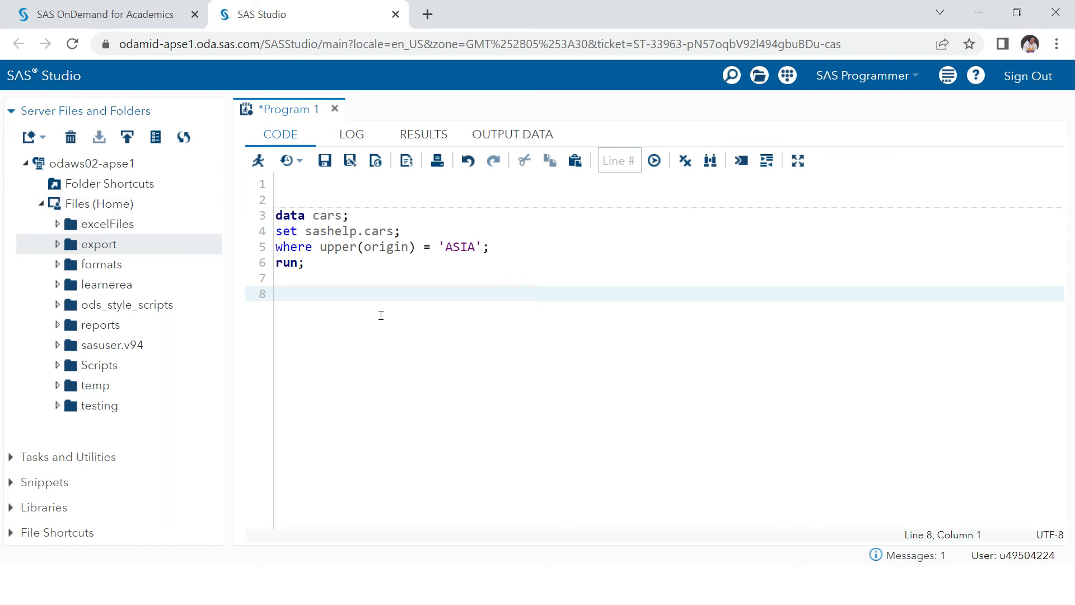
{"action": "type", "text": "proc "}
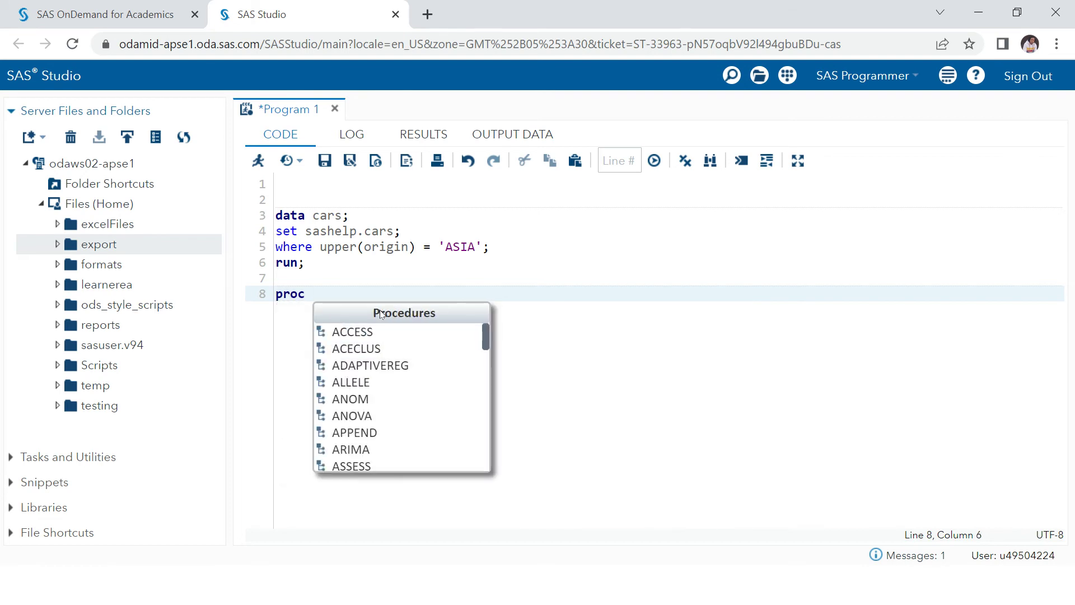
{"action": "type", "text": "exp"}
Start a PROC EXPORT statement with data=cars
{"action": "key", "text": "Down"}
{"action": "key", "text": "Down"}
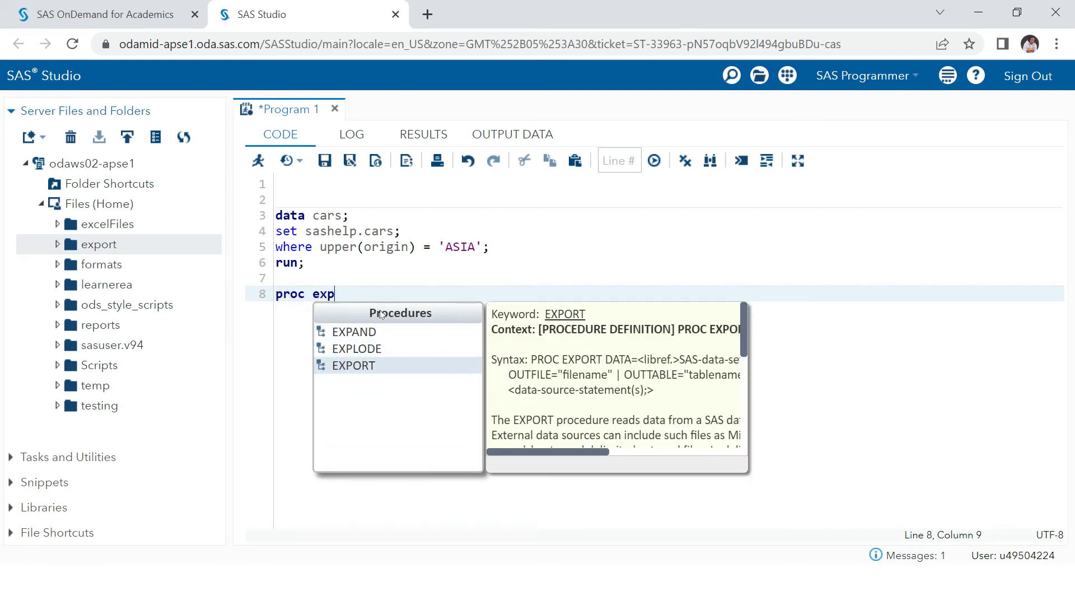
{"action": "key", "text": "Return"}
{"action": "type", "text": "da"}
{"action": "key", "text": "Return"}
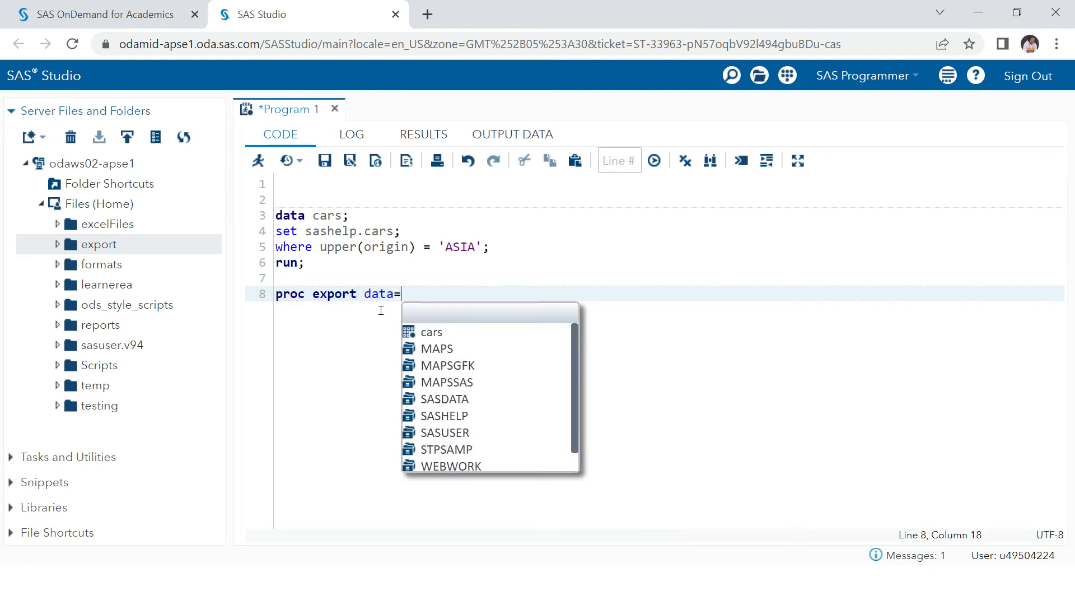
{"action": "type", "text": "cars"}
{"action": "key", "text": "Return"}
{"action": "type", "text": ";"}
{"action": "key", "text": "Return"}
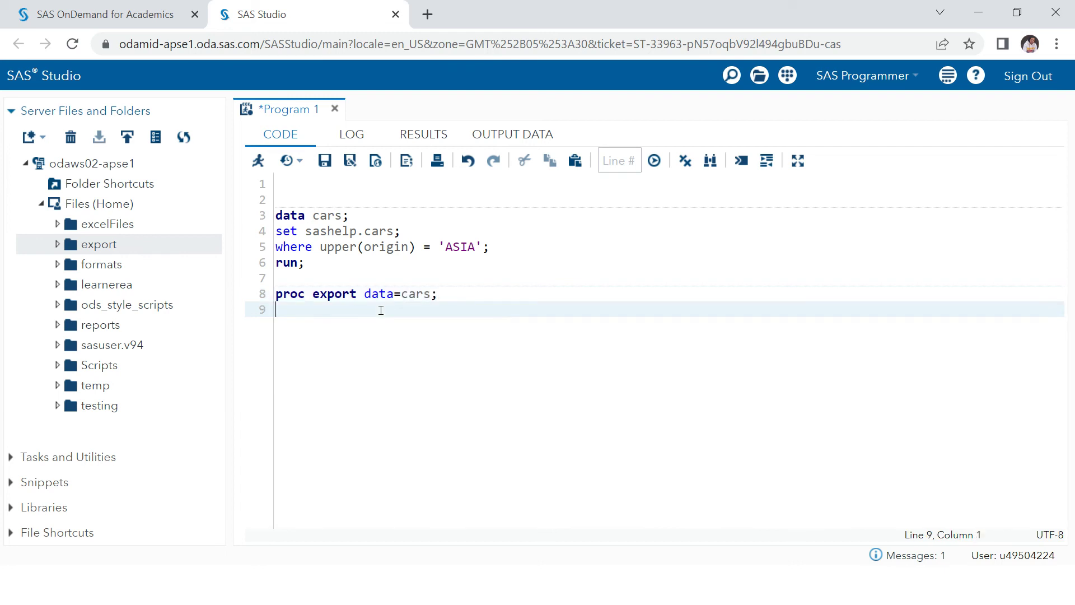
Add an indented outfile= option on line 9
{"action": "key", "text": "BackSpace"}
{"action": "key", "text": "BackSpace"}
{"action": "key", "text": "Return"}
{"action": "key", "text": "Tab"}
{"action": "key", "text": "Tab"}
{"action": "key", "text": "Tab"}
{"action": "type", "text": "ou"}
{"action": "key", "text": "Return"}
{"action": "right_click", "coordinate": [89, 245]}
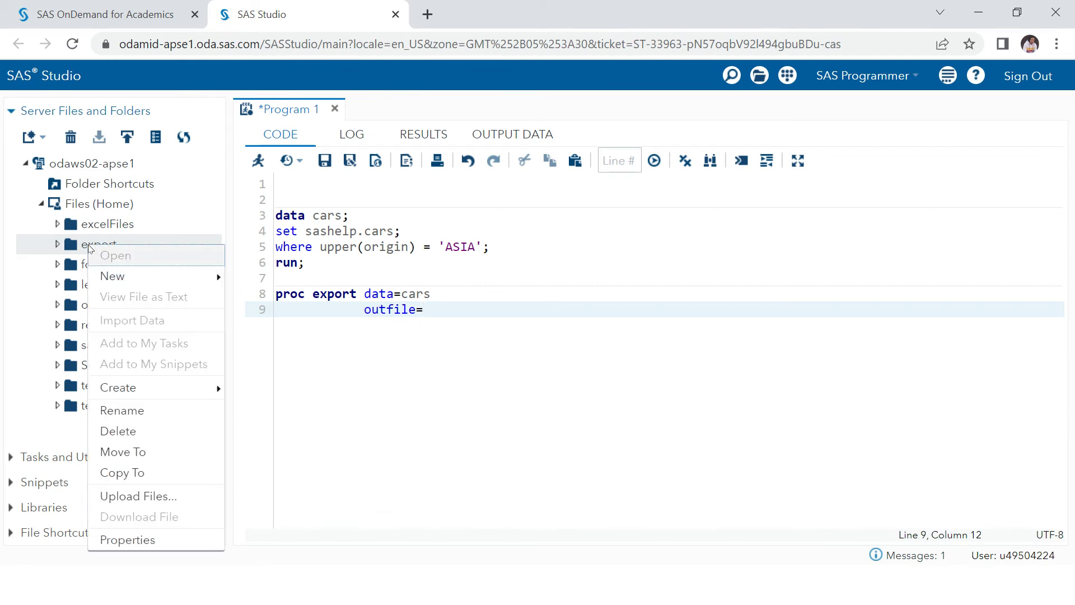
{"action": "left_click", "coordinate": [73, 248]}
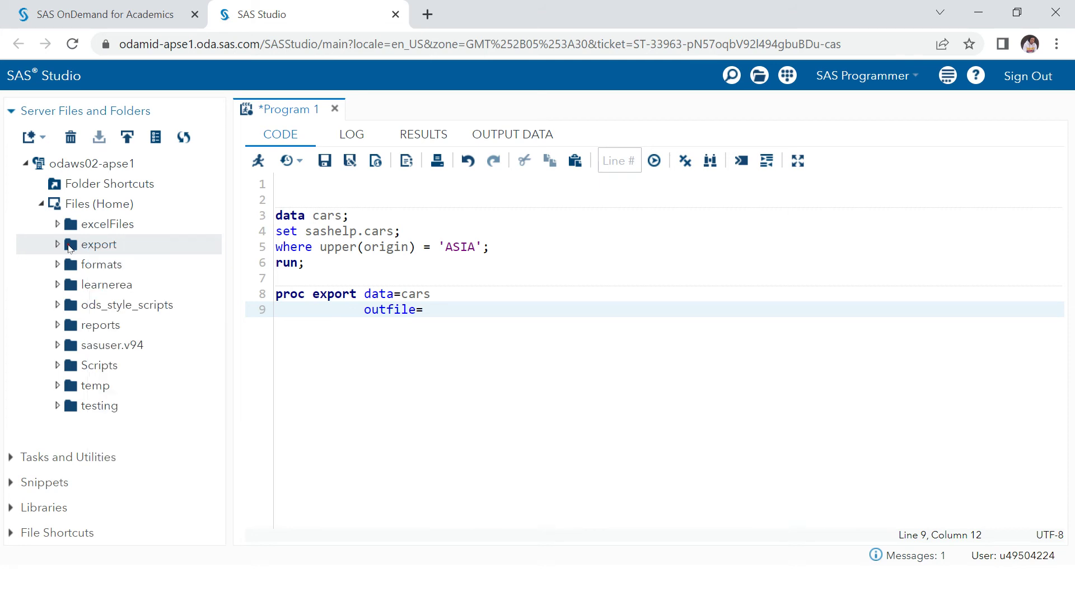
{"action": "right_click", "coordinate": [68, 244]}
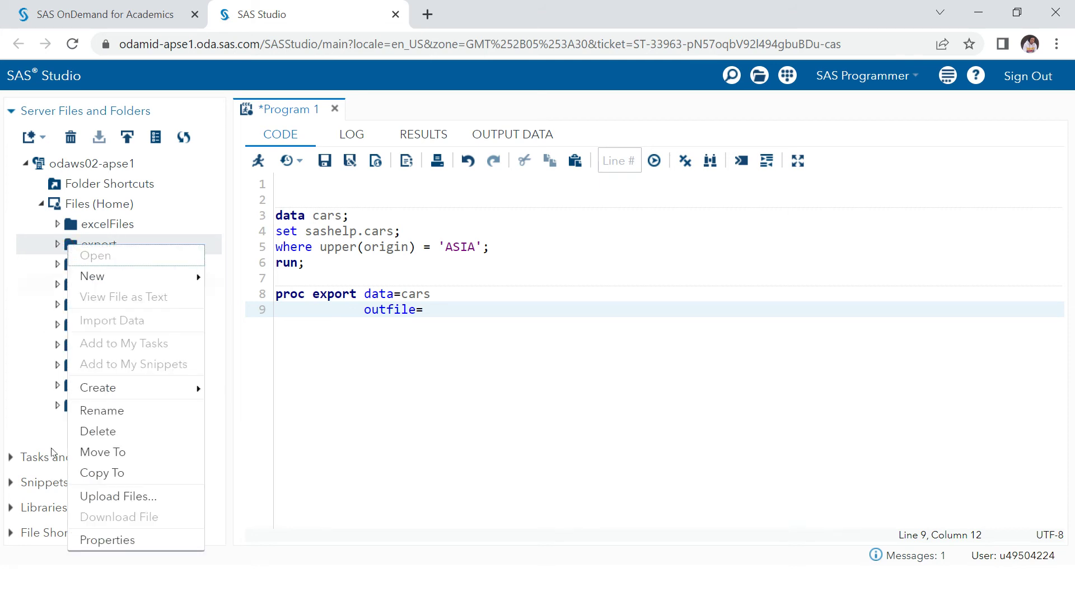
{"action": "left_click", "coordinate": [159, 541]}
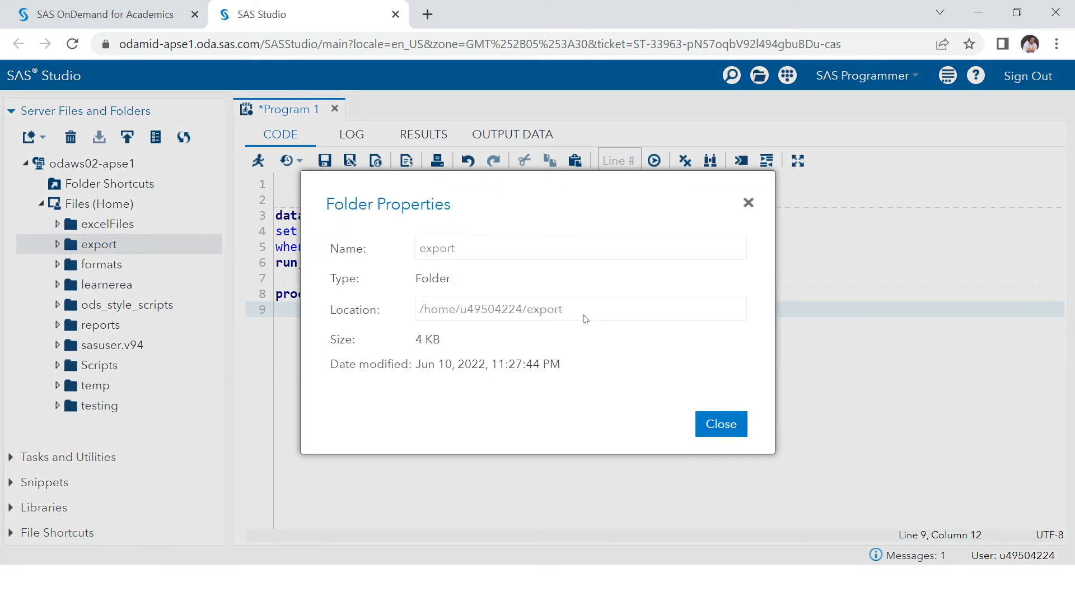
{"action": "left_click_drag", "start_coordinate": [582, 312], "coordinate": [393, 301]}
{"action": "key", "text": "ctrl+c"}
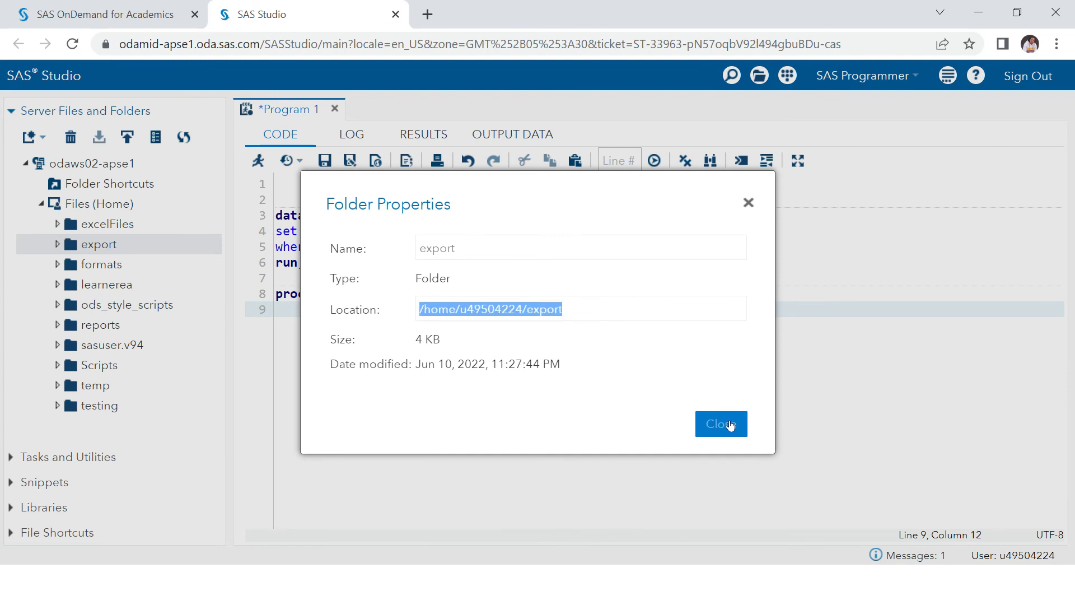
{"action": "left_click", "coordinate": [730, 422]}
Set outfile= to the quoted export folder path ending in /cars.xlsx
{"action": "left_click", "coordinate": [489, 309]}
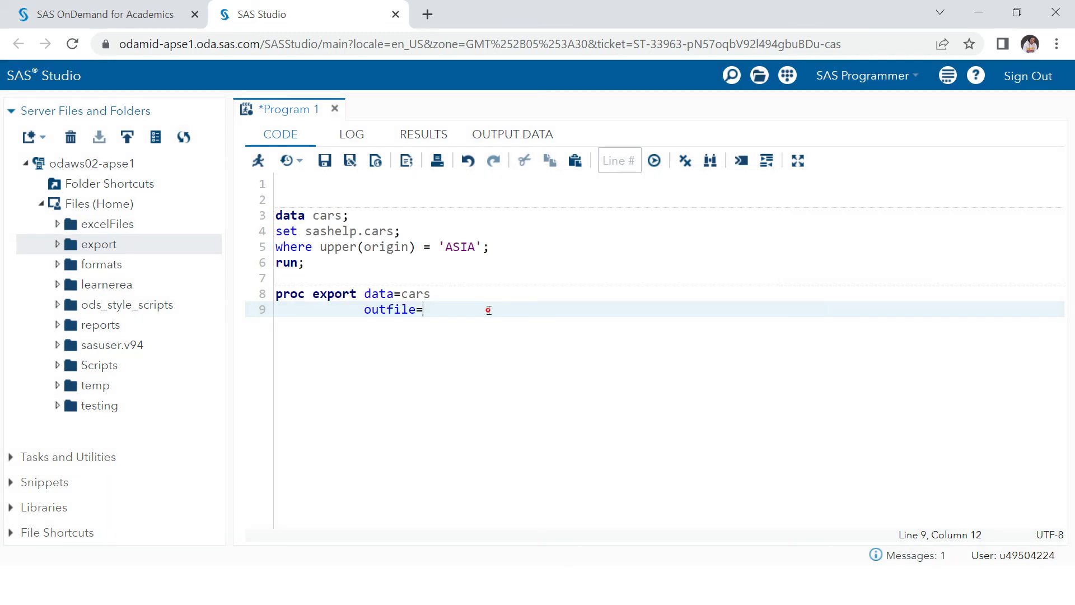
{"action": "type", "text": "\""}
{"action": "key", "text": "ctrl+v"}
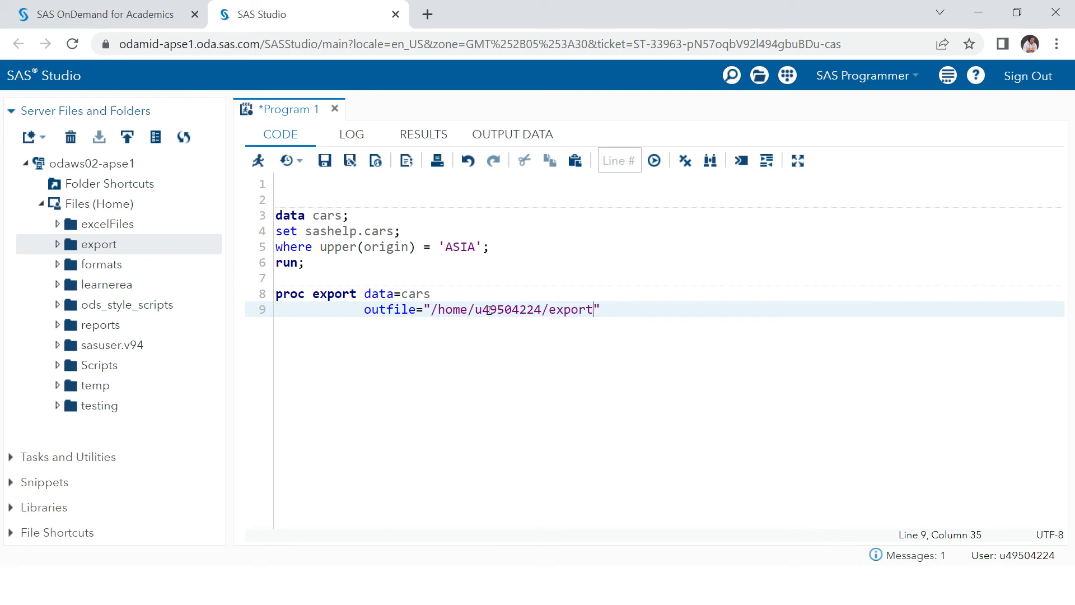
{"action": "type", "text": "/"}
{"action": "type", "text": "cars."}
{"action": "type", "text": "xlsx"}
{"action": "key", "text": "End"}
{"action": "key", "text": "Return"}
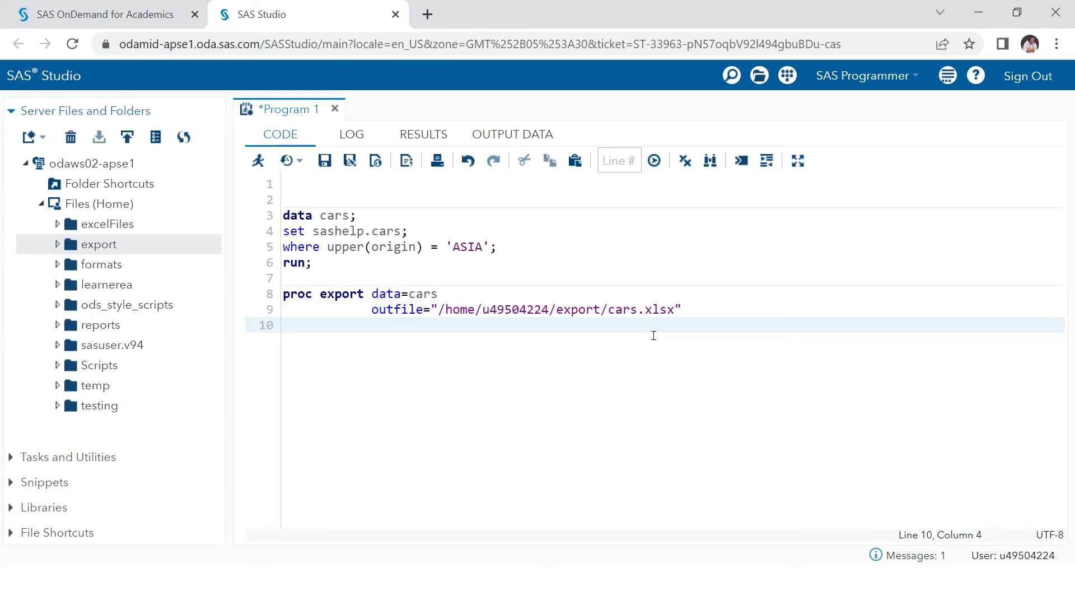
{"action": "type", "text": "db"}
Add the dbms=xlsx replace; option
{"action": "key", "text": "Down"}
{"action": "key", "text": "Return"}
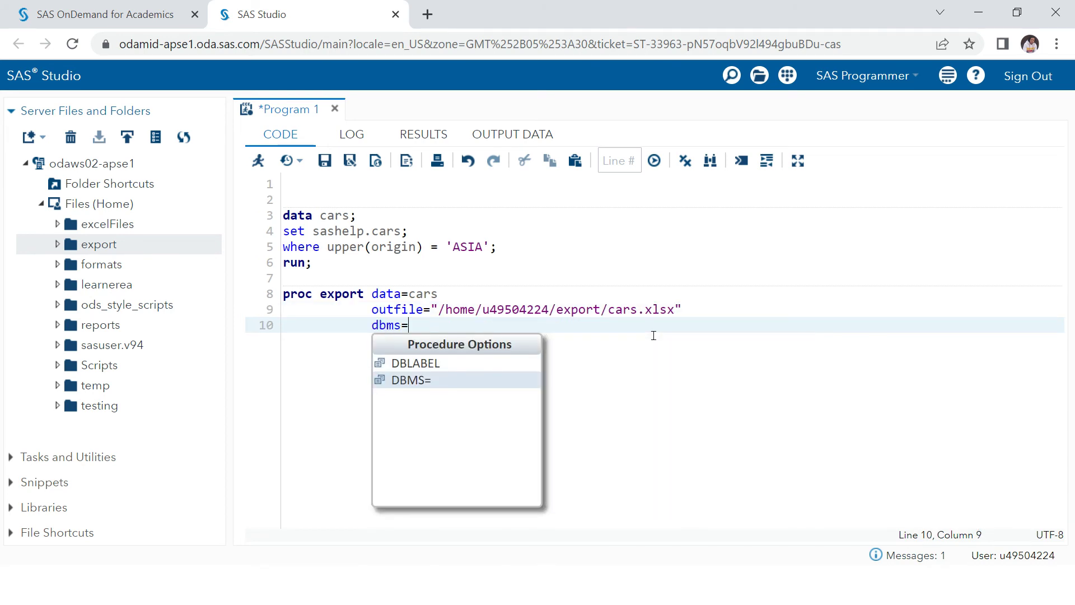
{"action": "type", "text": "xlsx"}
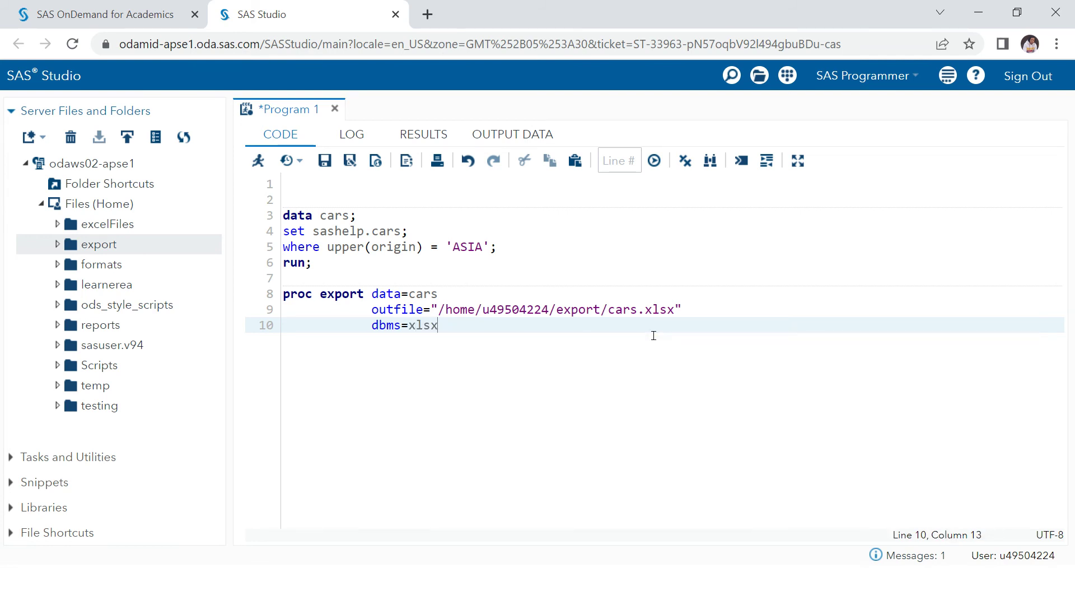
{"action": "type", "text": " replace"}
{"action": "key", "text": "Escape"}
{"action": "type", "text": ";"}
{"action": "key", "text": "Return"}
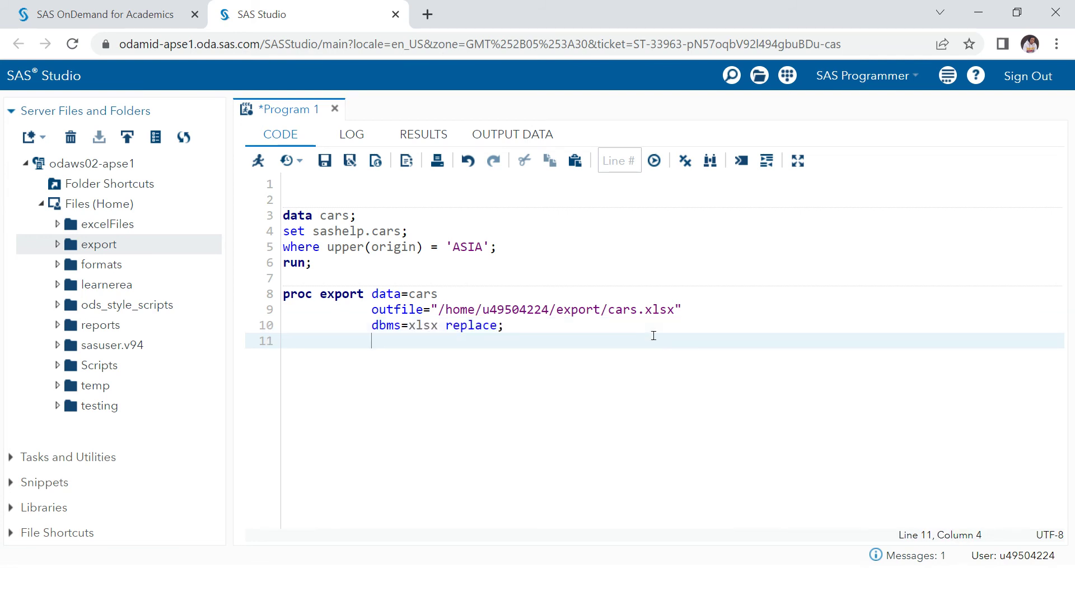
Close the export step with run; and select lines 7–11
{"action": "key", "text": "shift+Home"}
{"action": "type", "text": "run"}
{"action": "key", "text": "Escape"}
{"action": "type", "text": ";"}
{"action": "double_click", "coordinate": [660, 310]}
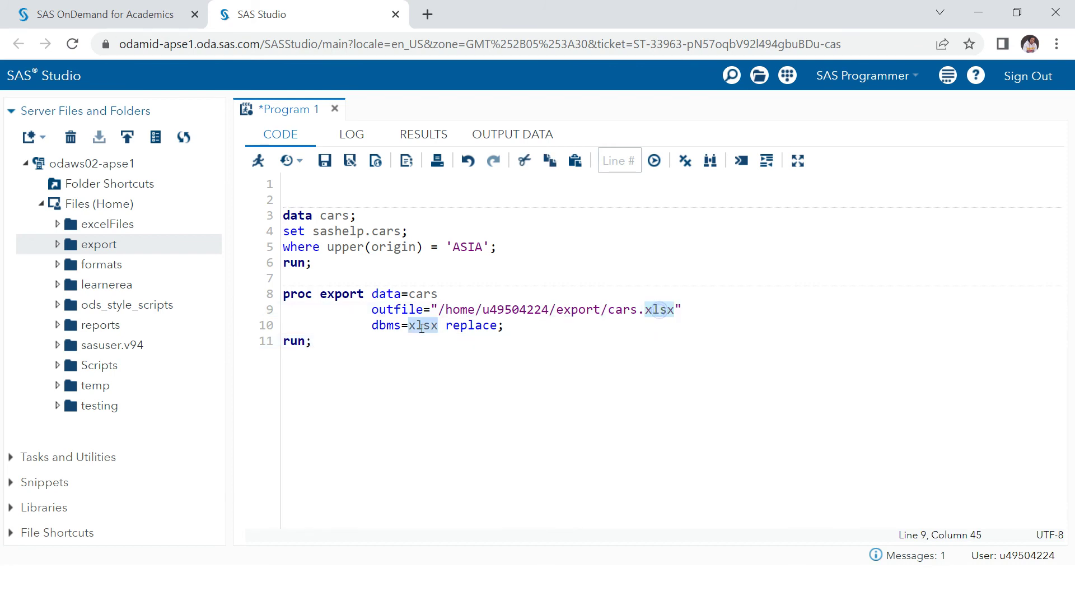
{"action": "left_click", "coordinate": [329, 350]}
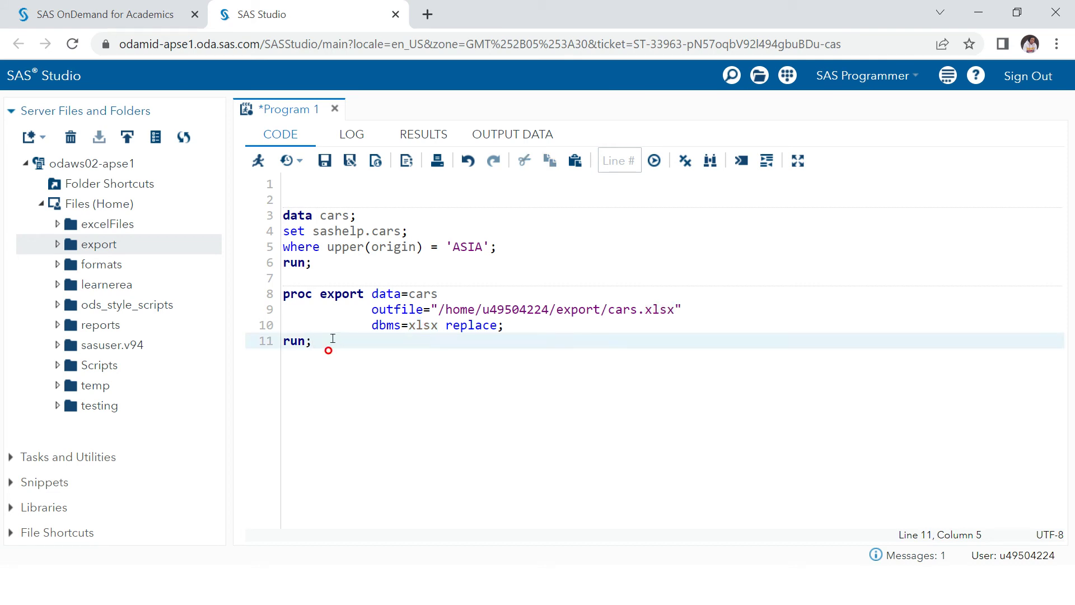
{"action": "left_click_drag", "start_coordinate": [311, 281], "coordinate": [349, 367]}
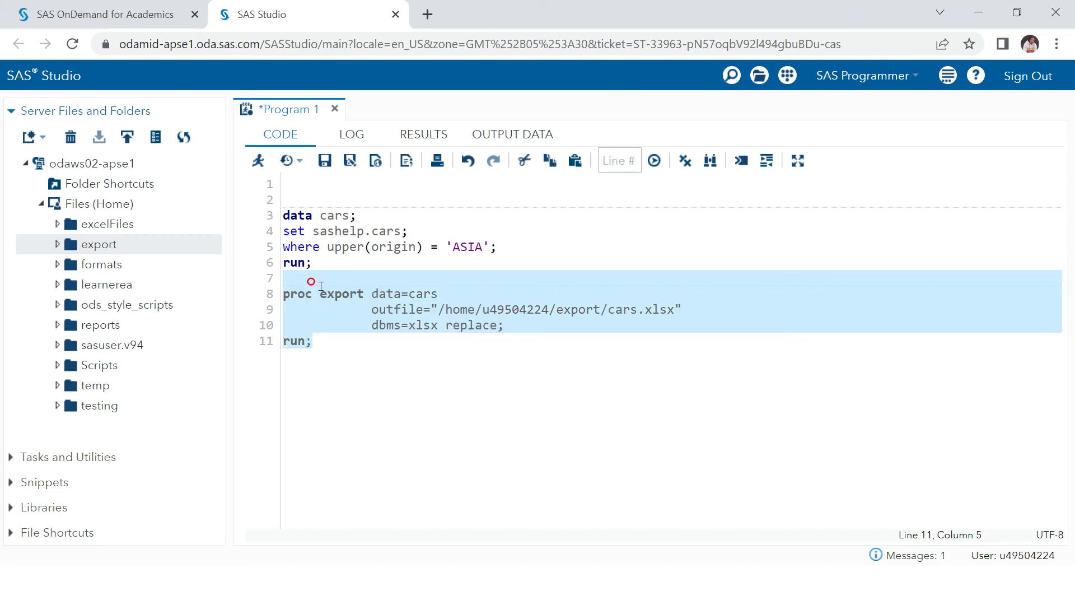
Run the export, then download cars.xlsx from the export folder and open it
{"action": "left_click", "coordinate": [258, 160]}
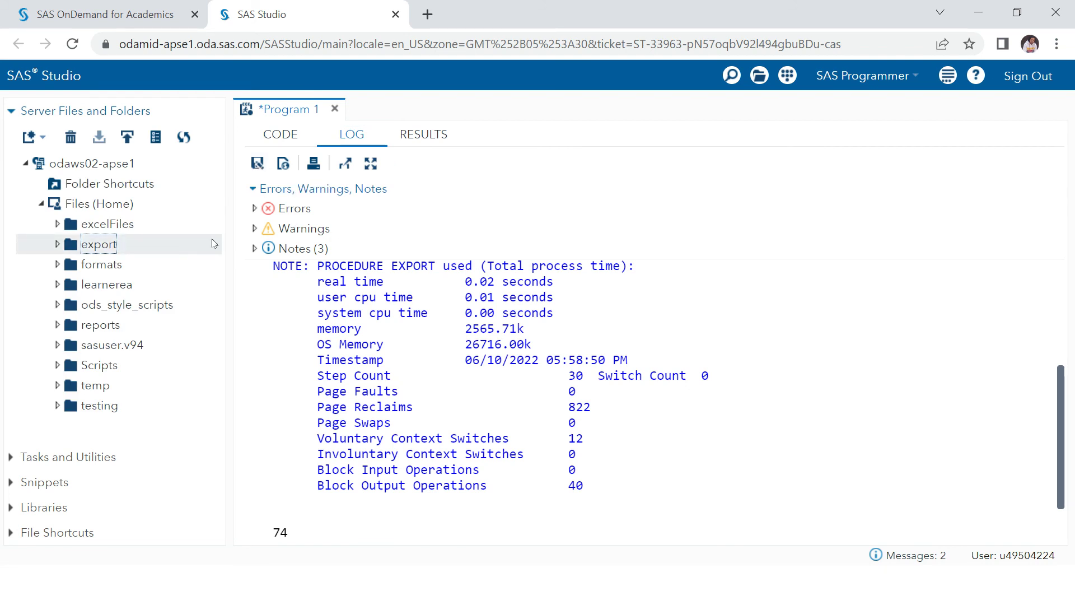
{"action": "left_click", "coordinate": [55, 243]}
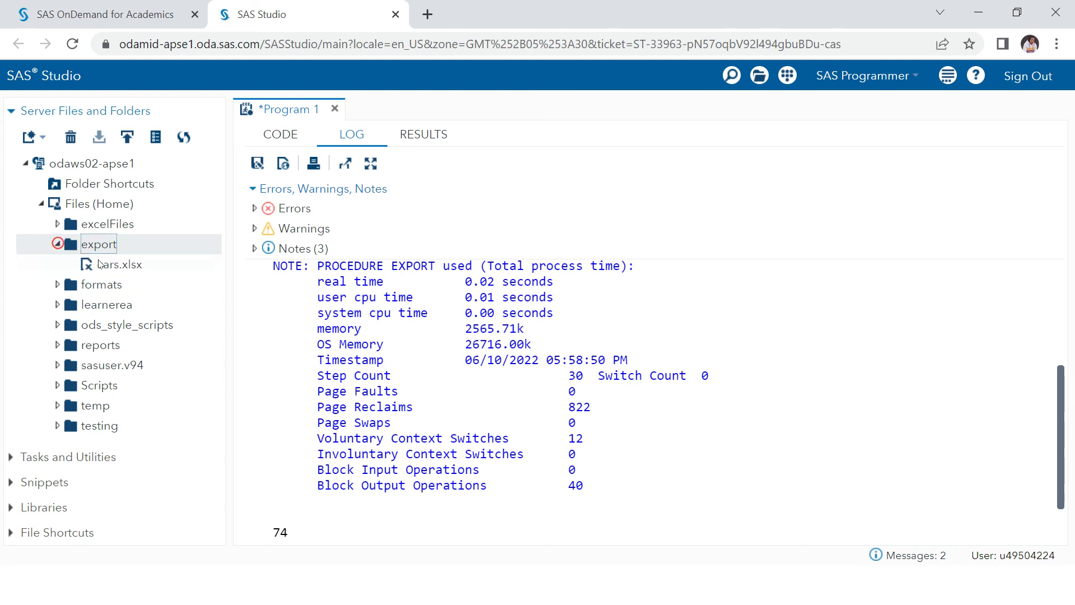
{"action": "left_click", "coordinate": [105, 265]}
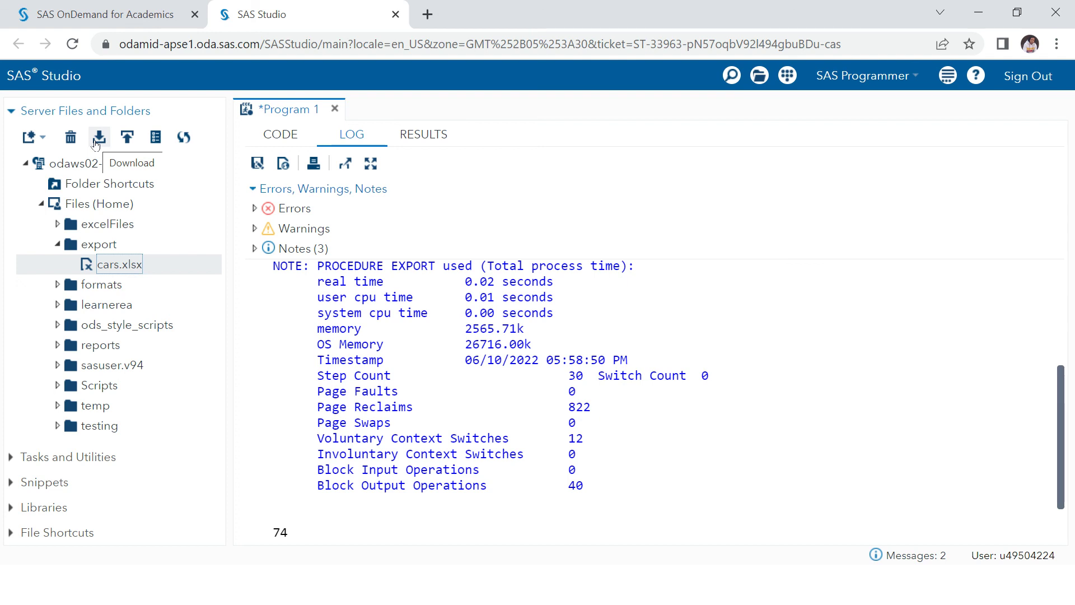
{"action": "left_click", "coordinate": [99, 137]}
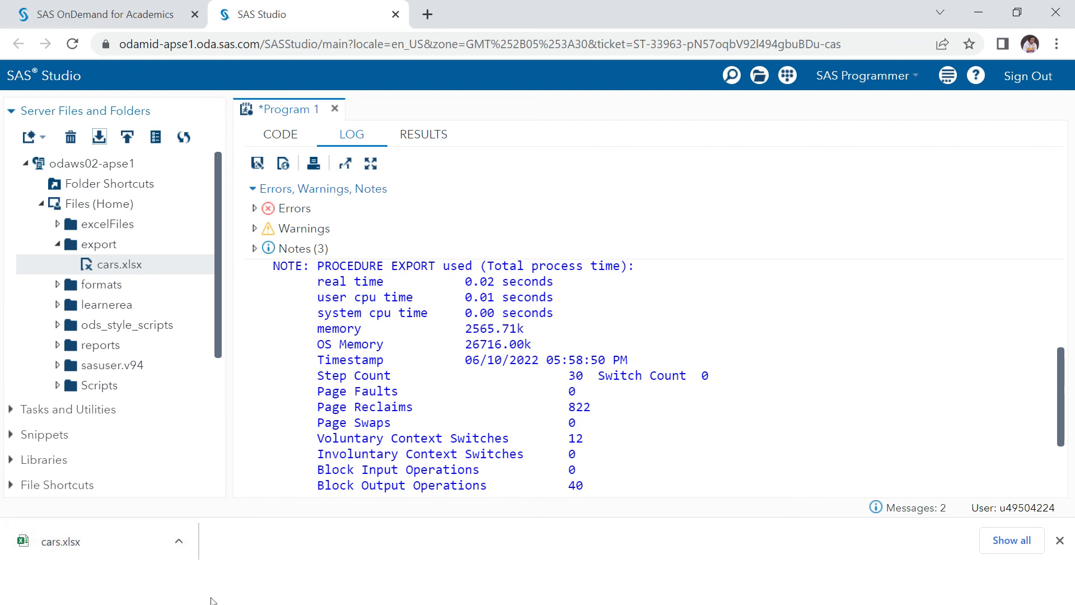
{"action": "left_click", "coordinate": [97, 546]}
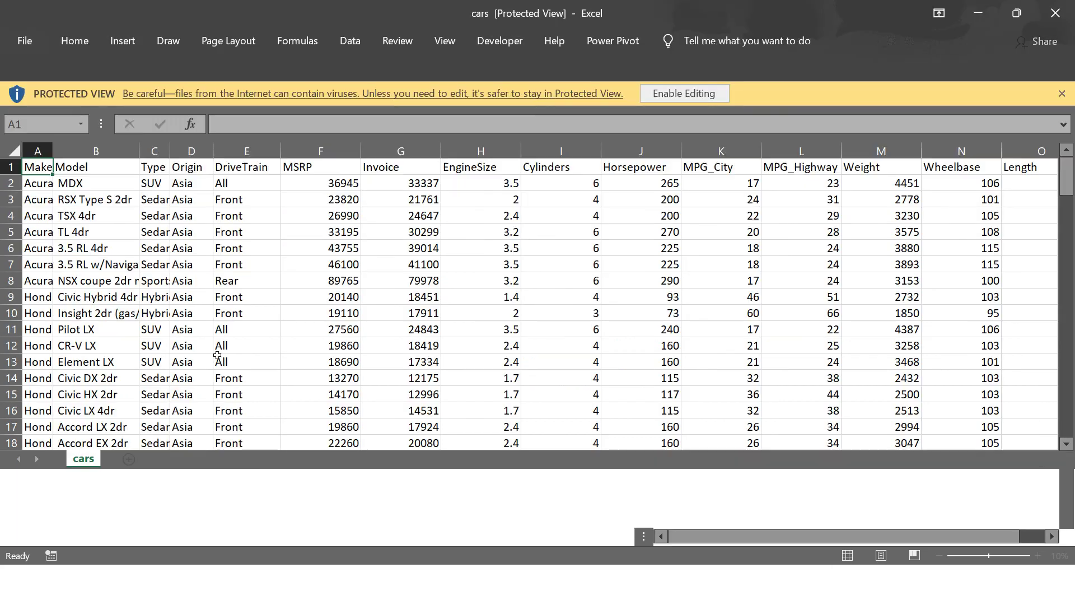
Jump to the last data row (159) in the cars sheet, then back to the top
{"action": "left_click", "coordinate": [300, 289]}
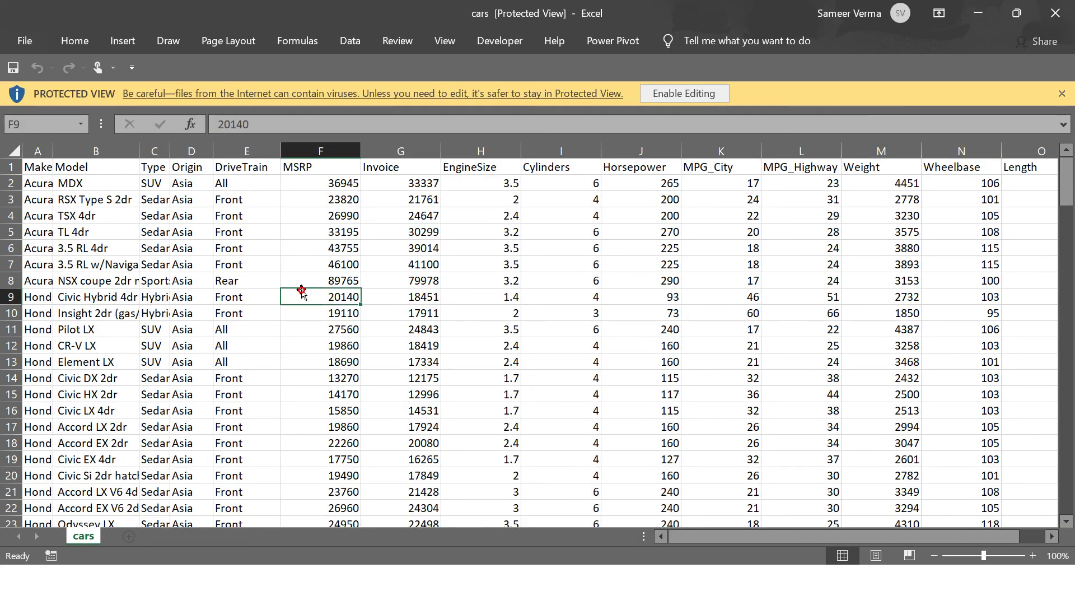
{"action": "key", "text": "ctrl+Home"}
{"action": "key", "text": "ctrl+shift+End"}
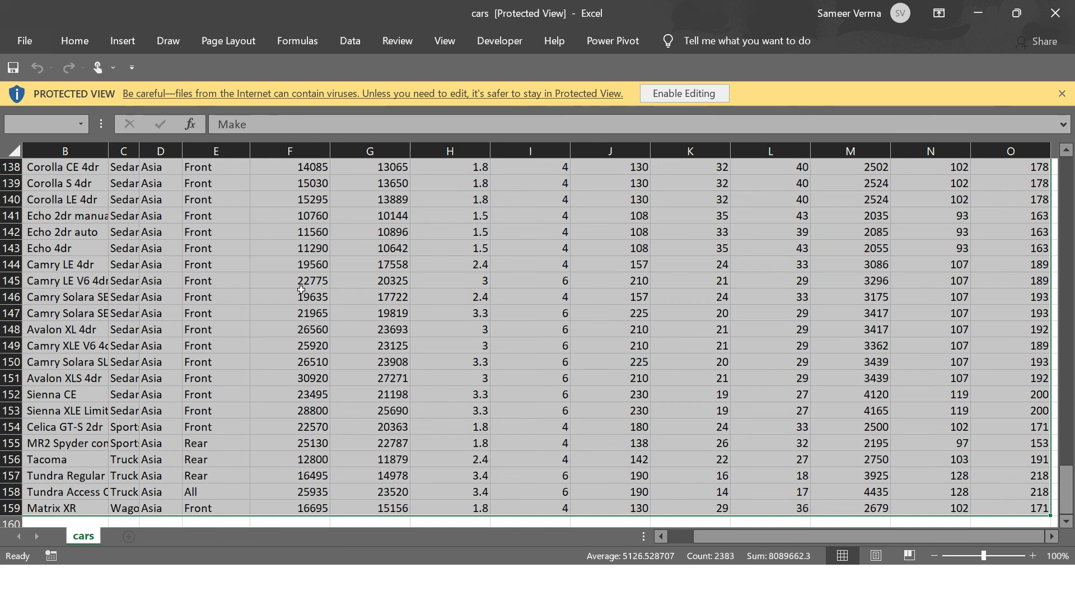
{"action": "key", "text": "ctrl+Home"}
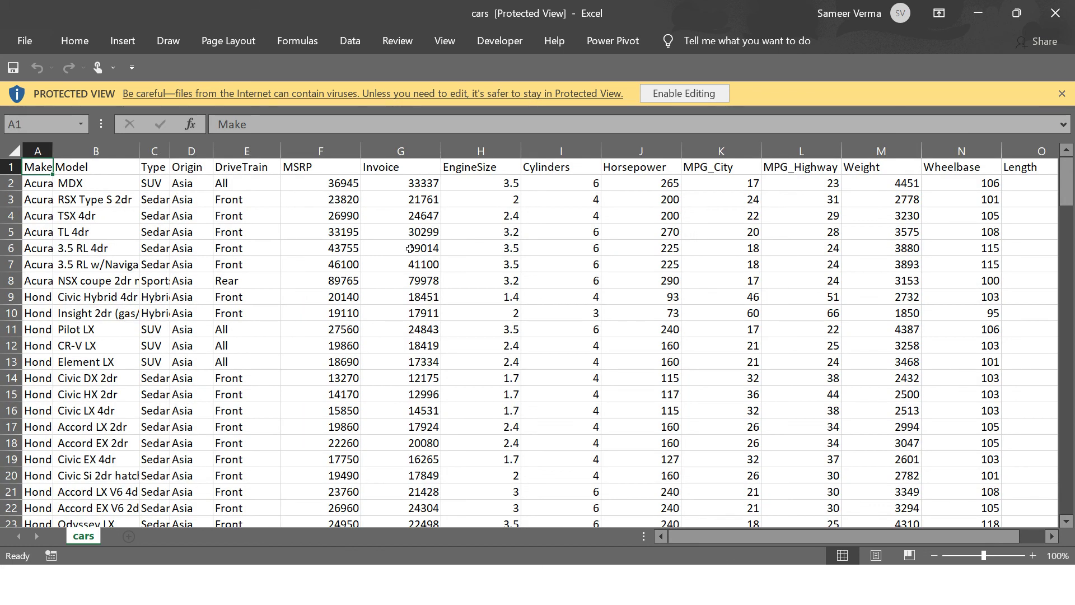